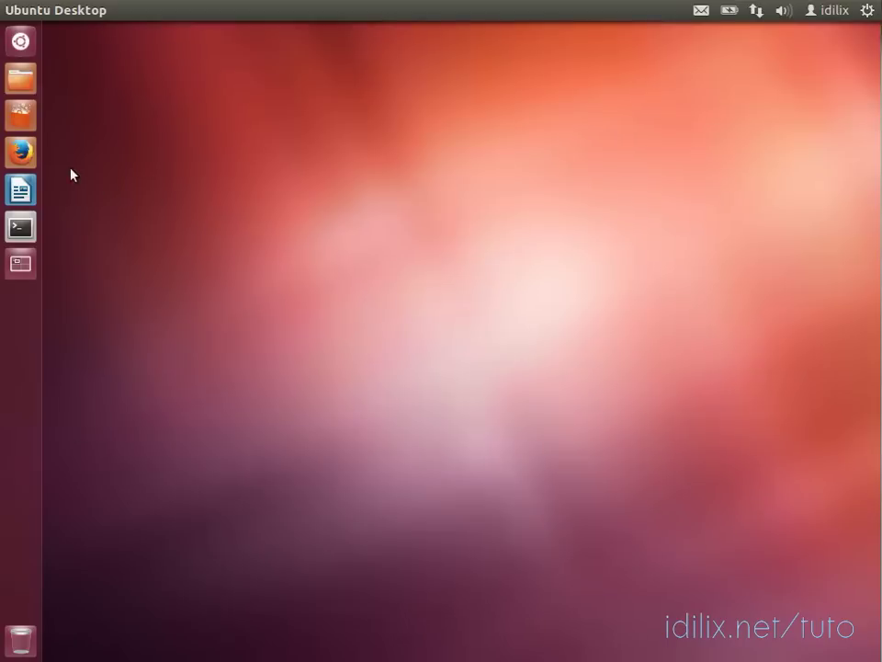
# Step: Open strlen.com/treesheets/ in Firefox and download the 64-bit Linux archive to open in Archive Manager
pyautogui.click(21, 152)
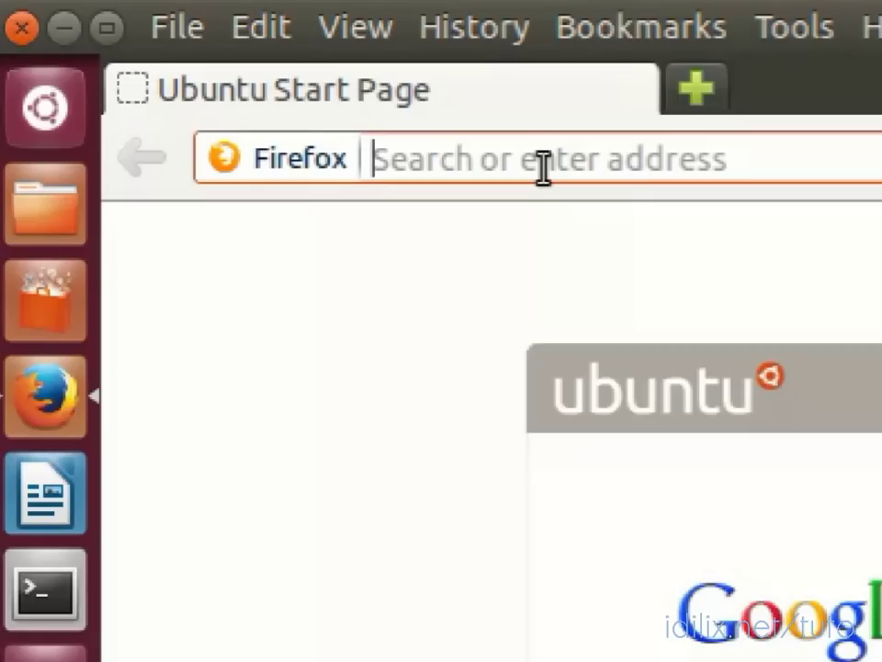
pyautogui.write('strl')
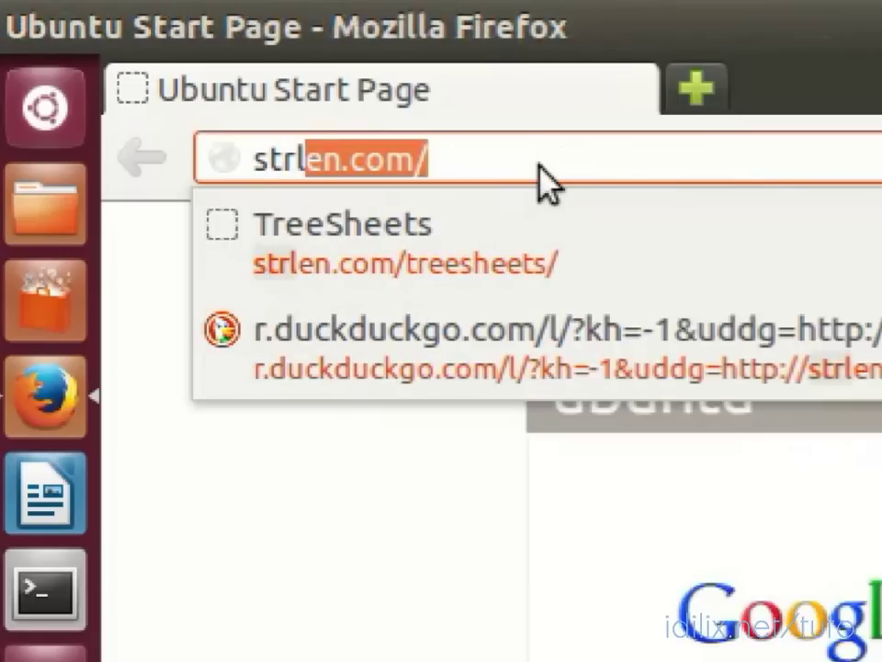
pyautogui.write('en.com')
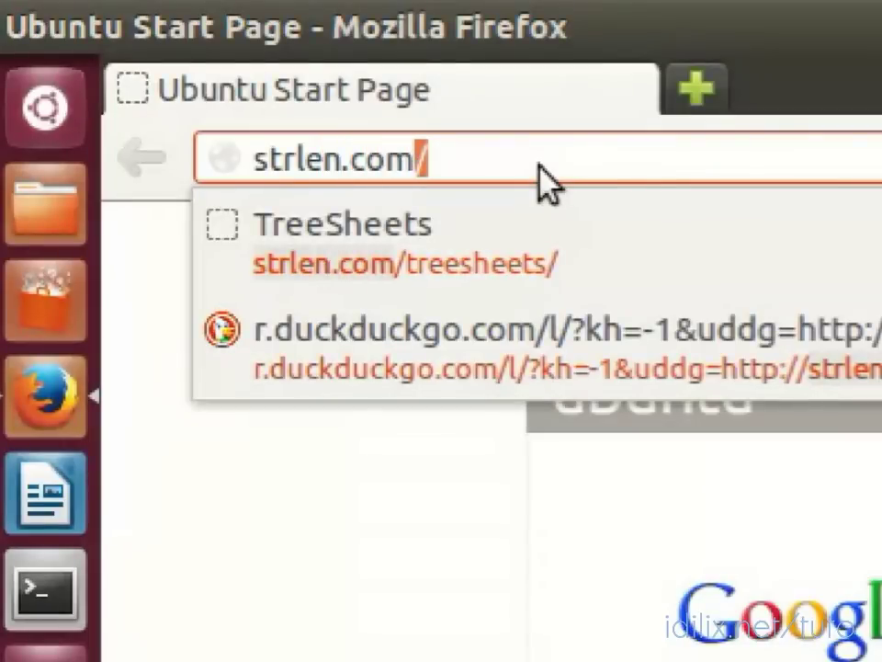
pyautogui.write('/treesheets/')
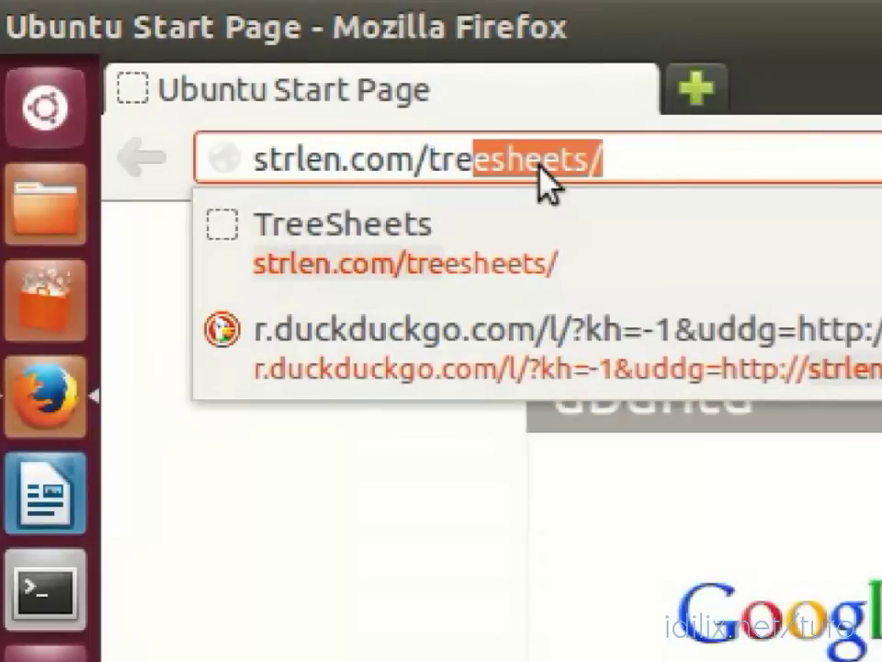
pyautogui.press('Right')
pyautogui.press('Return')
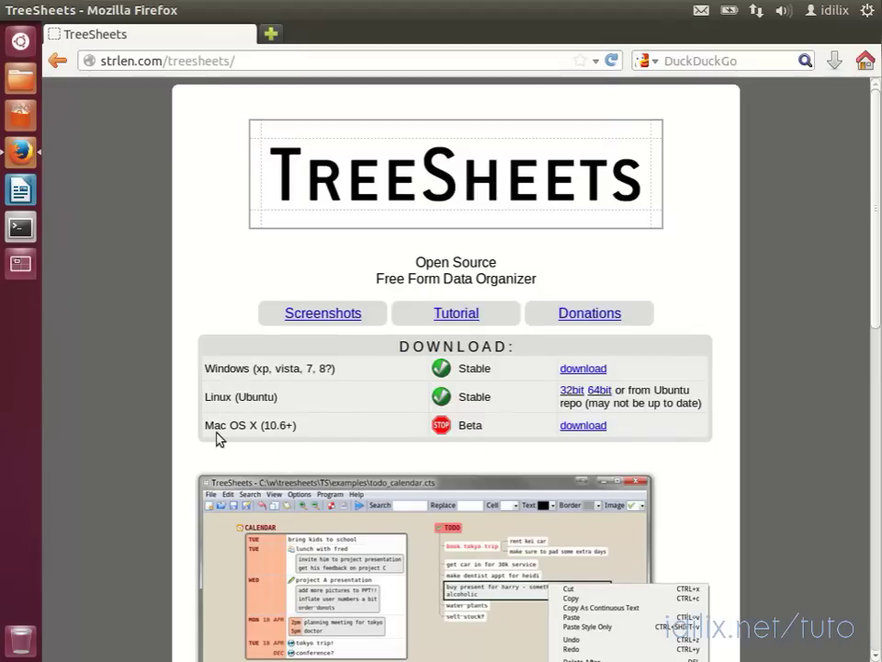
pyautogui.click(603, 390)
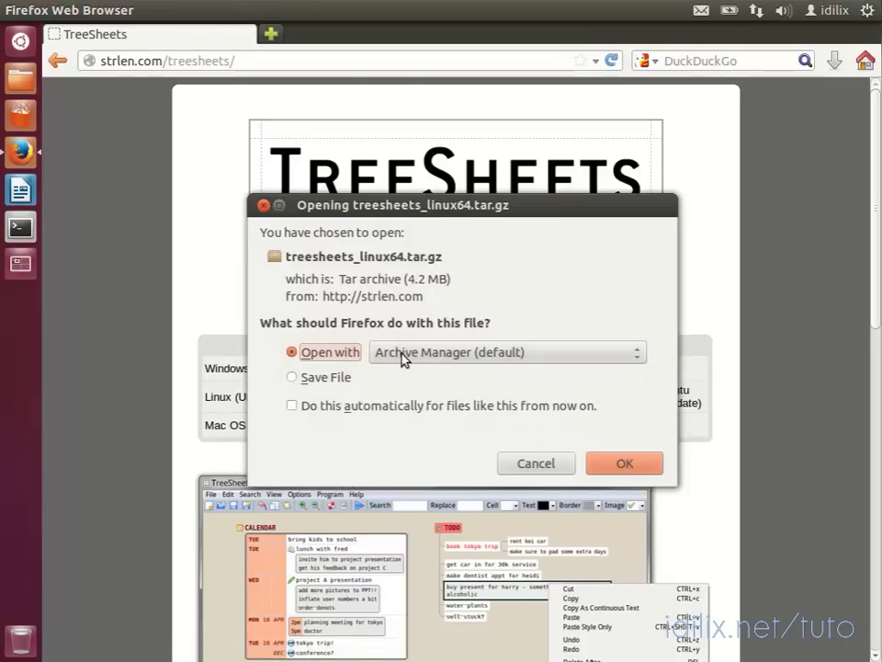
pyautogui.click(642, 471)
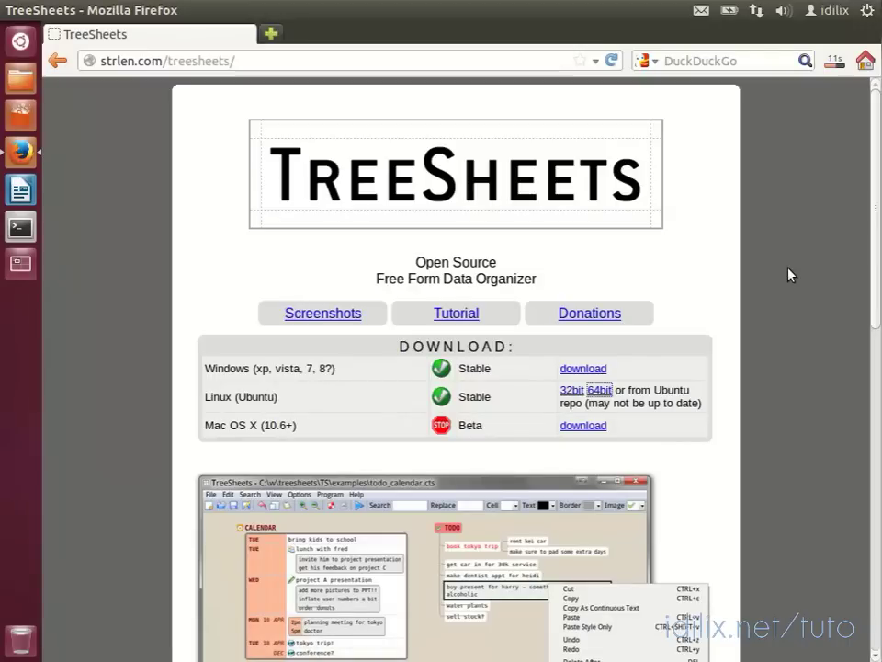
# Step: Extract the TS folder from treesheets_linux64.tar.gz into Documents with Archive Manager
pyautogui.click(834, 64)
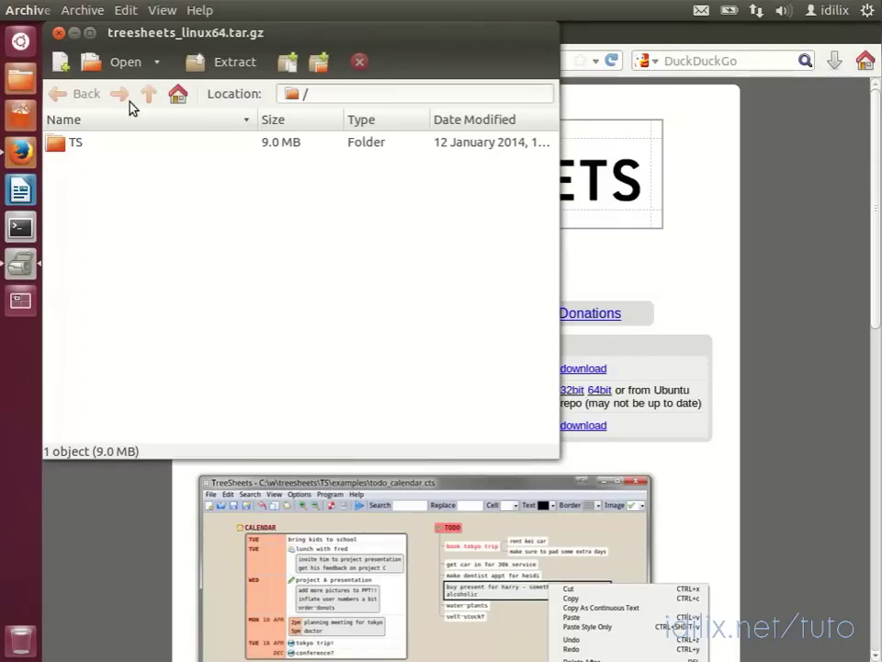
pyautogui.click(100, 154)
pyautogui.click(218, 62)
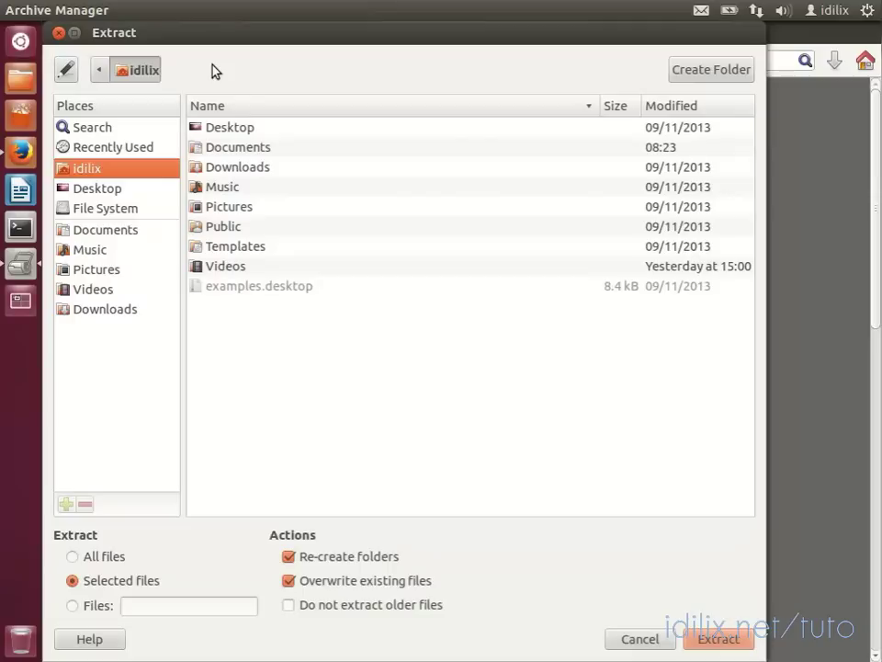
pyautogui.doubleClick(210, 148)
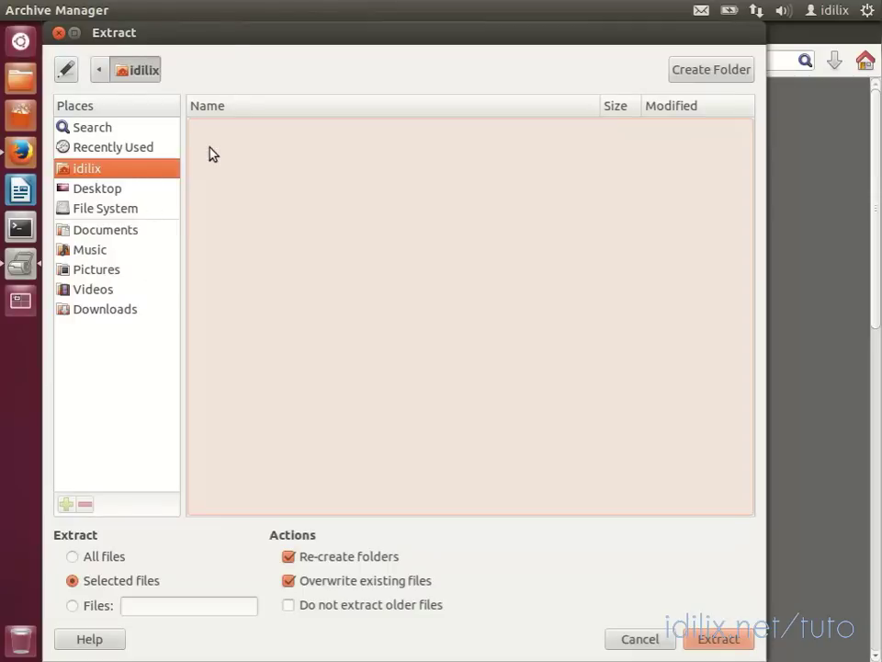
pyautogui.click(746, 638)
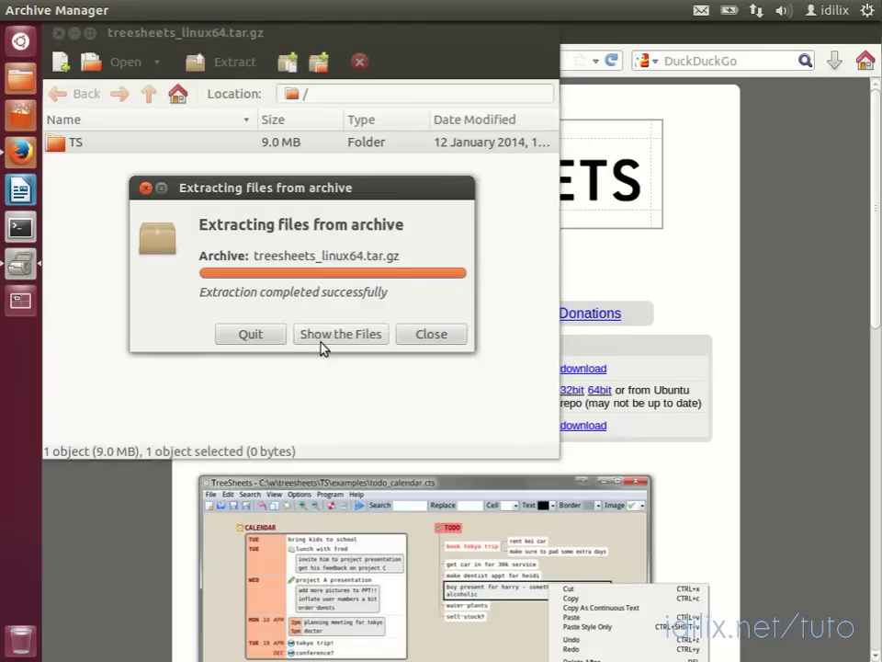
# Step: Show the extracted files and open the TS folder inside Documents
pyautogui.click(319, 338)
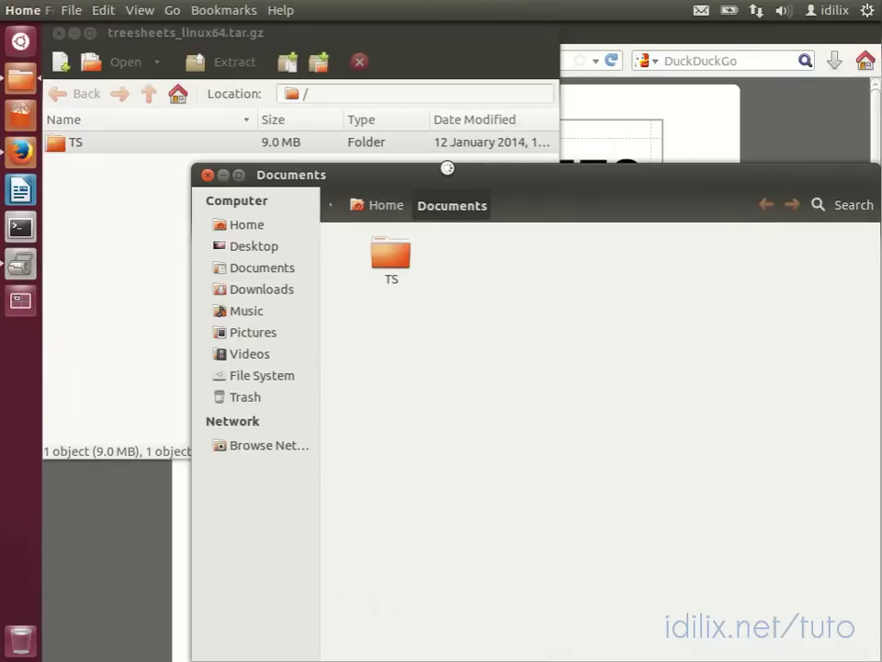
pyautogui.moveTo(448, 174); pyautogui.dragTo(406, 117)
pyautogui.doubleClick(359, 208)
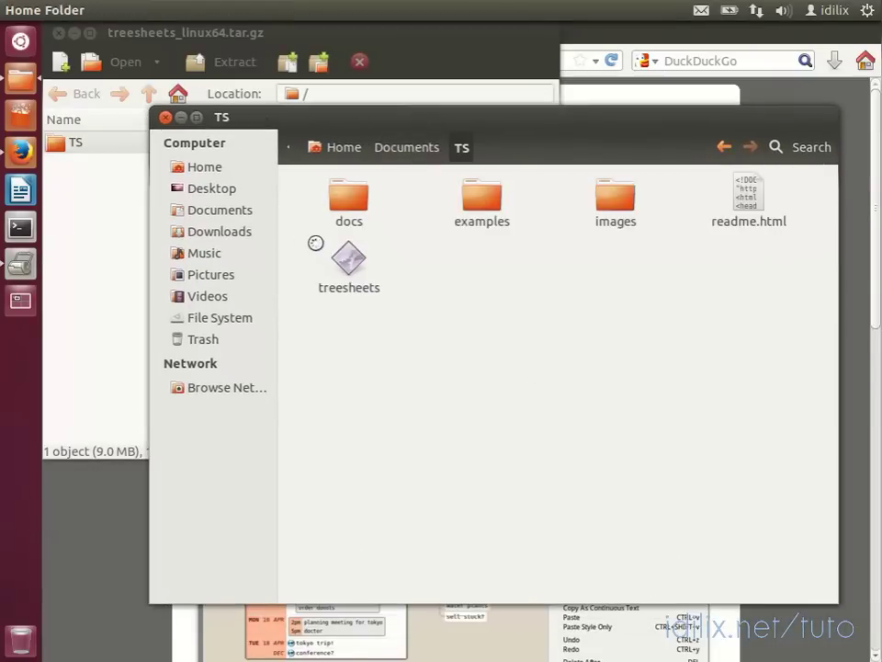
pyautogui.moveTo(302, 235)
pyautogui.mouseDown()
pyautogui.moveTo(388, 291)
pyautogui.moveTo(399, 311)
pyautogui.moveTo(321, 239)
pyautogui.moveTo(295, 229)
pyautogui.mouseUp()
pyautogui.click(400, 311)
# Step: Allow the treesheets program to execute under Properties > Permissions, then launch it
pyautogui.rightClick(342, 256)
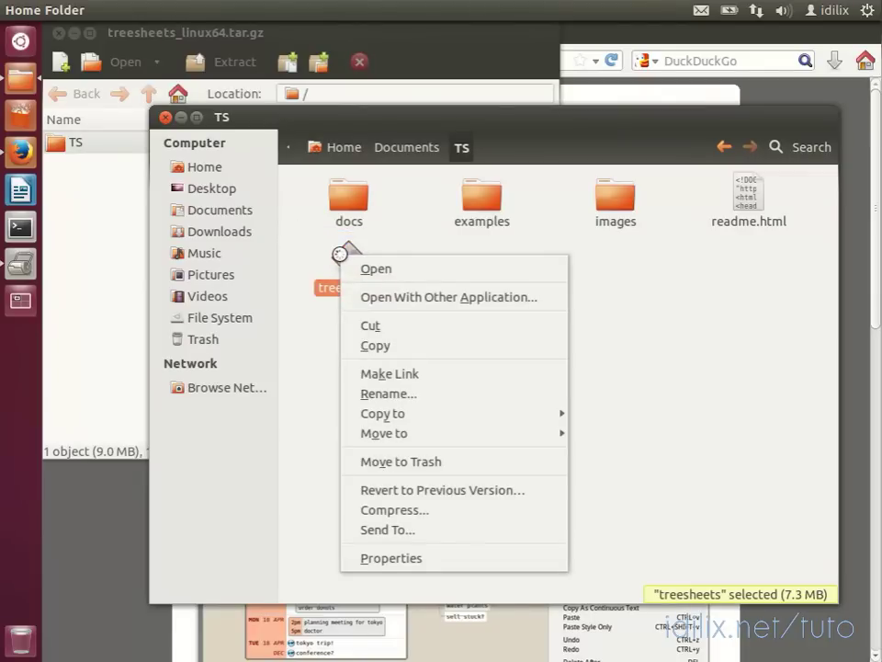
pyautogui.click(396, 556)
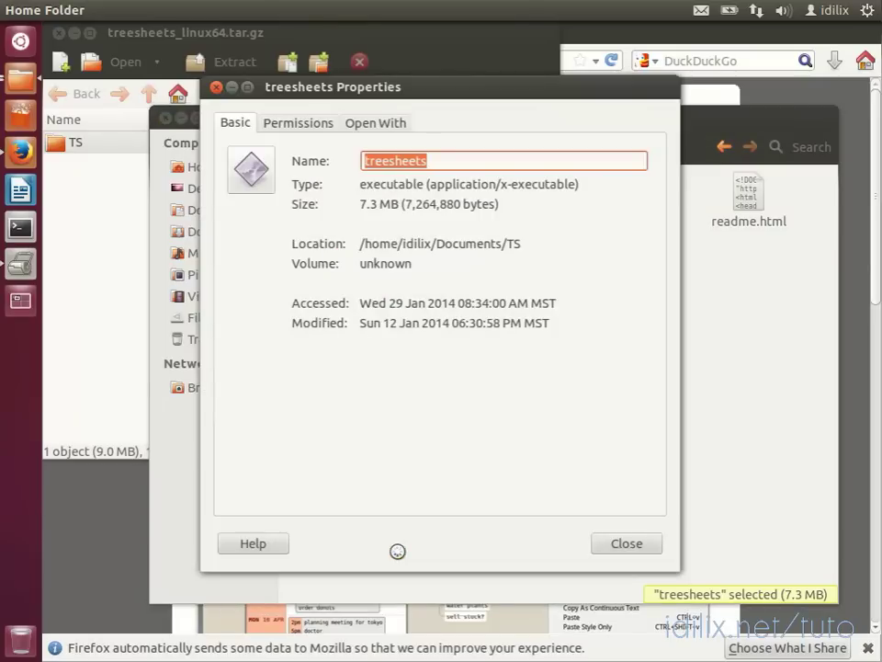
pyautogui.click(299, 124)
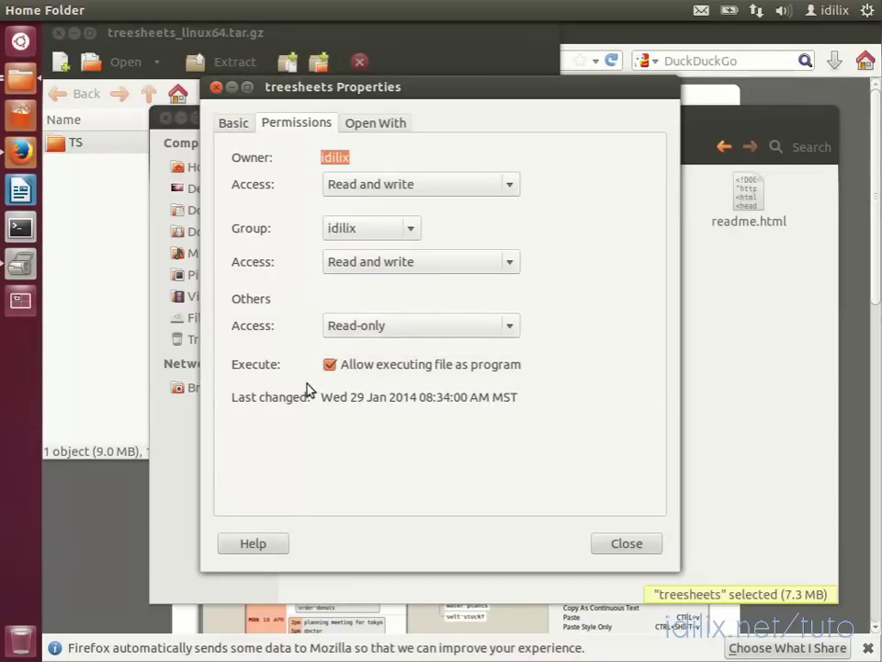
pyautogui.click(628, 543)
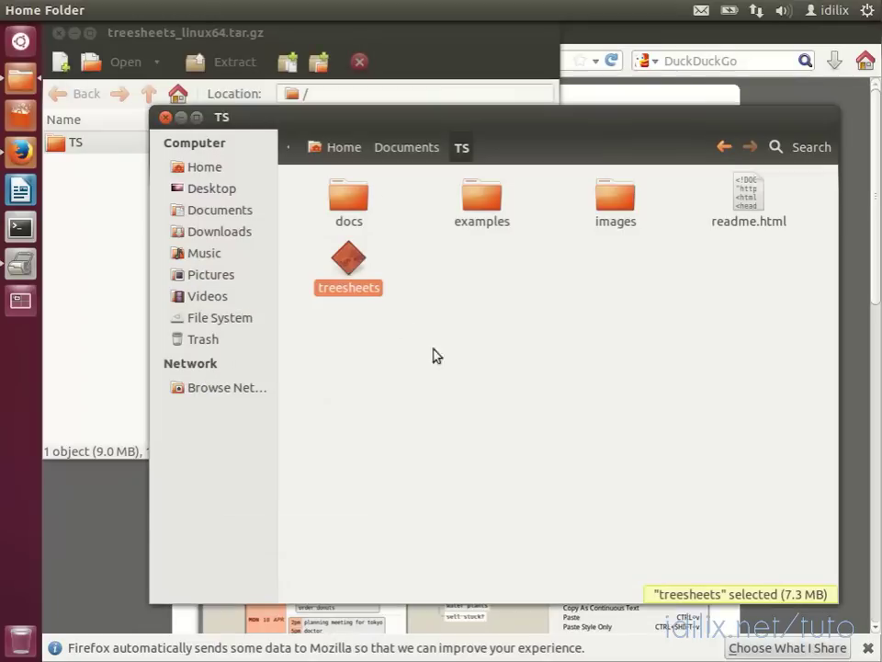
pyautogui.doubleClick(350, 266)
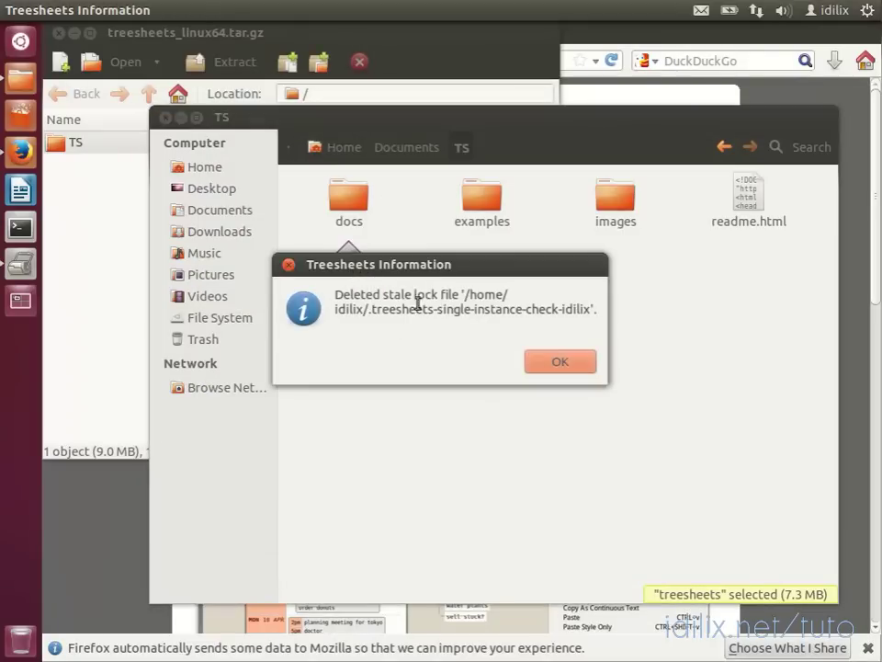
# Step: Dismiss the stale lock file notice and select cells around step (2) in the tutorial
pyautogui.click(549, 369)
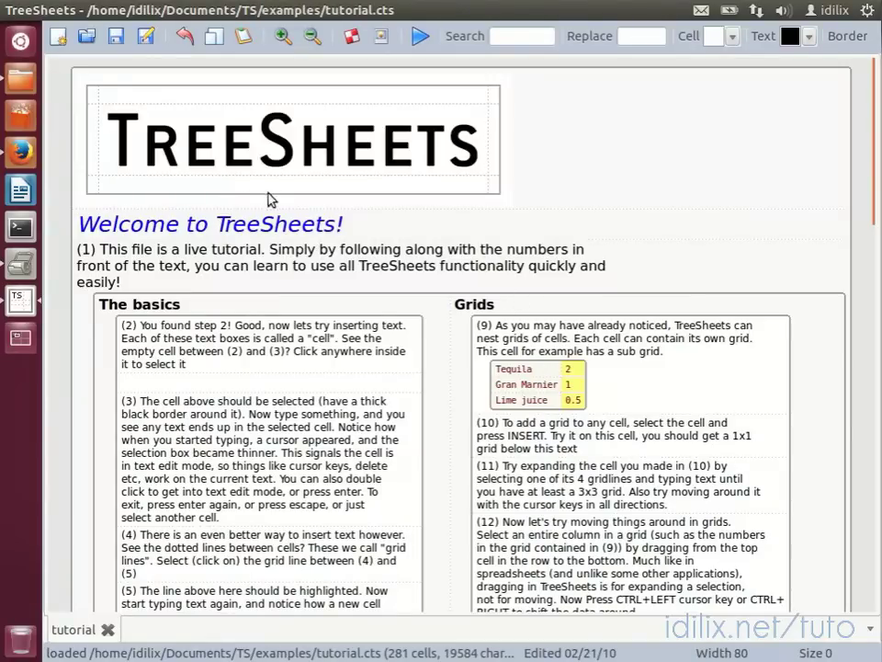
pyautogui.scroll(-15, 772, 498)
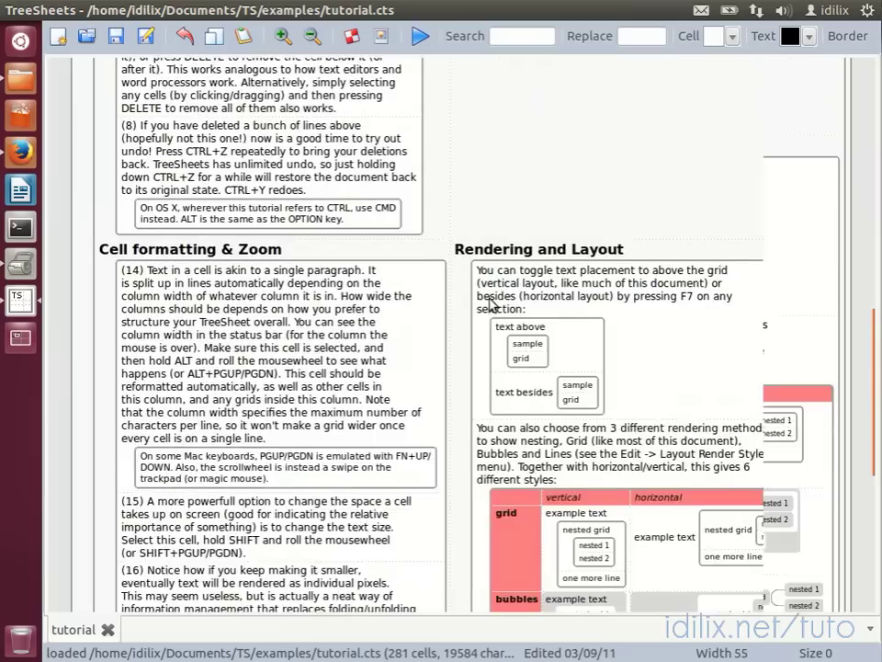
pyautogui.scroll(15, 491, 305)
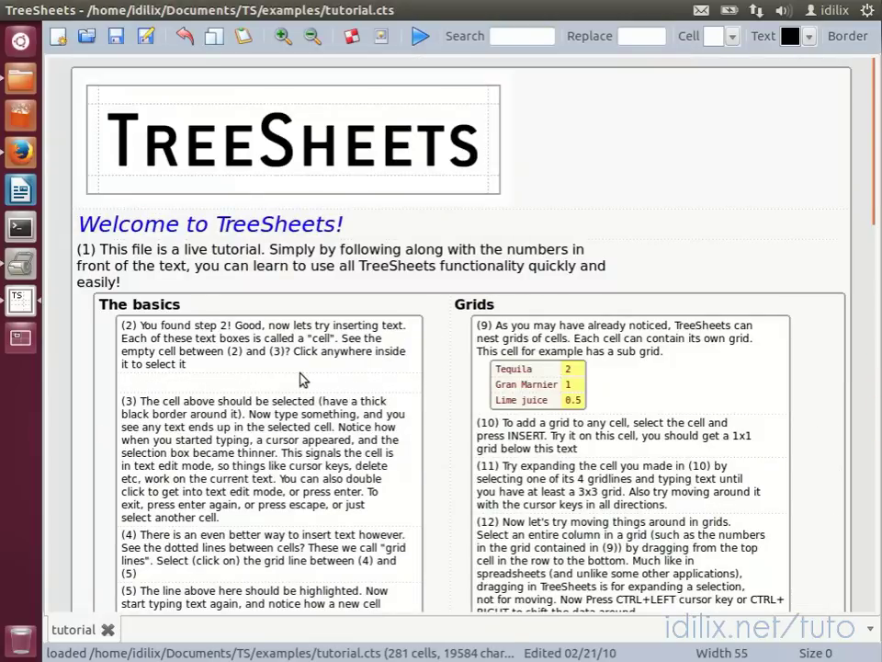
pyautogui.click(256, 393)
pyautogui.click(232, 372)
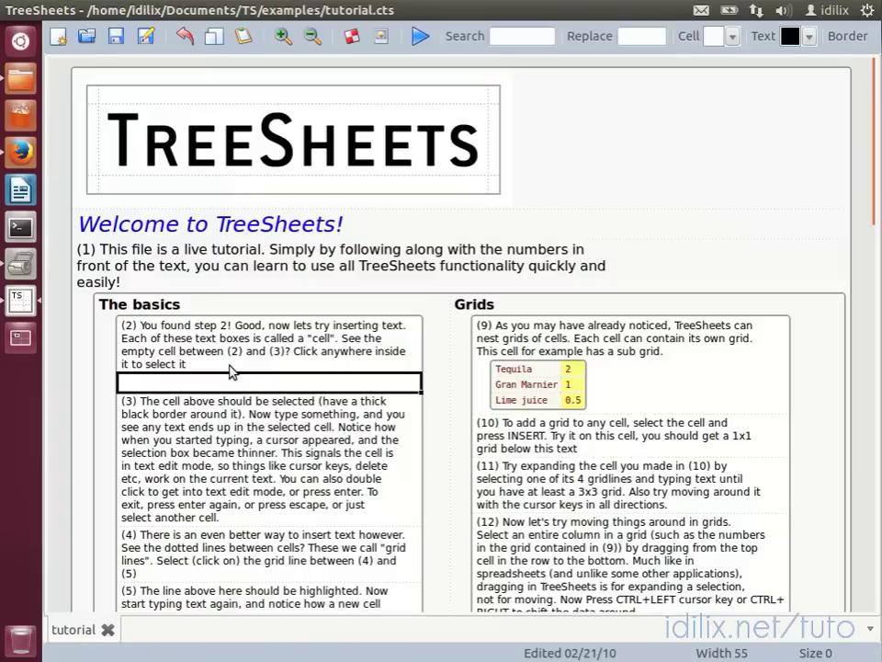
pyautogui.click(230, 366)
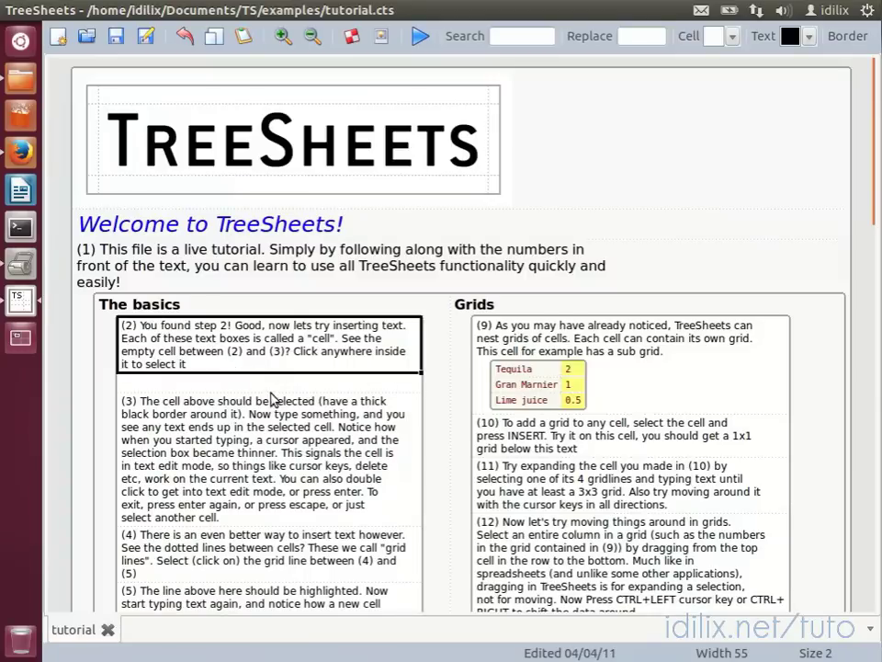
pyautogui.click(265, 389)
# Step: Select the gap below step (2), cell (9)'s sub-grid, then the Welcome heading
pyautogui.scroll(-3, 441, 384)
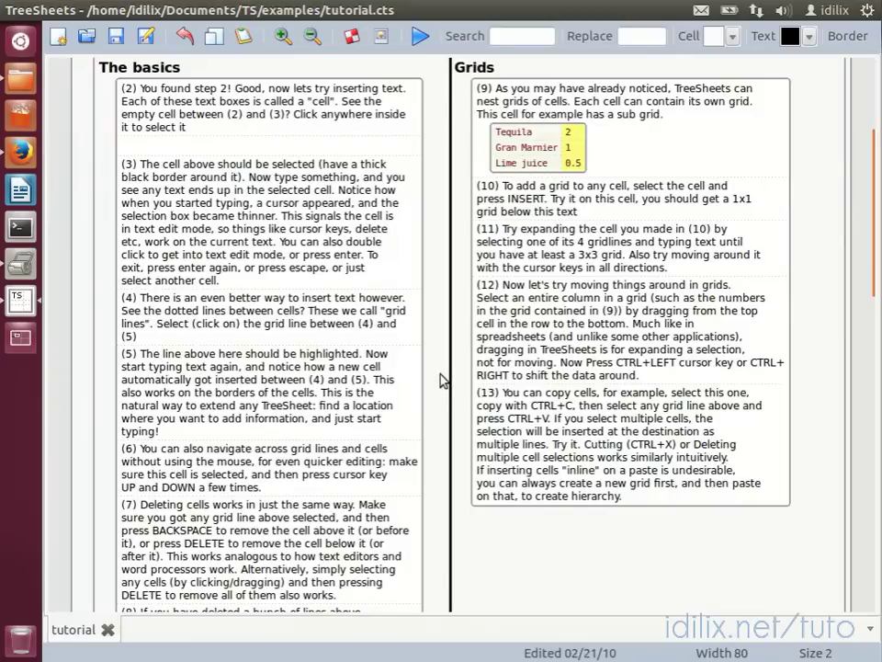
pyautogui.scroll(3, 441, 377)
pyautogui.click(346, 384)
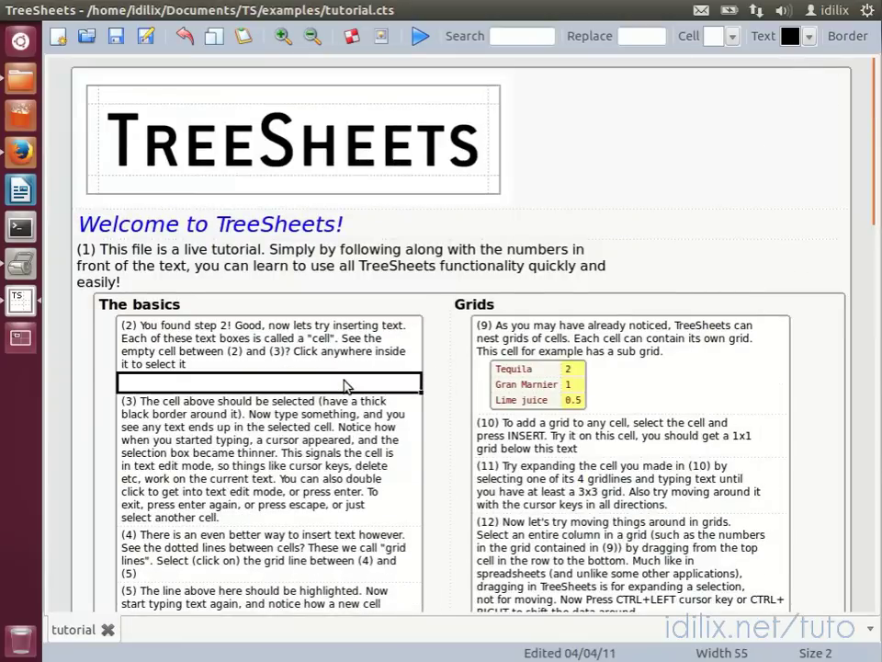
pyautogui.click(698, 402)
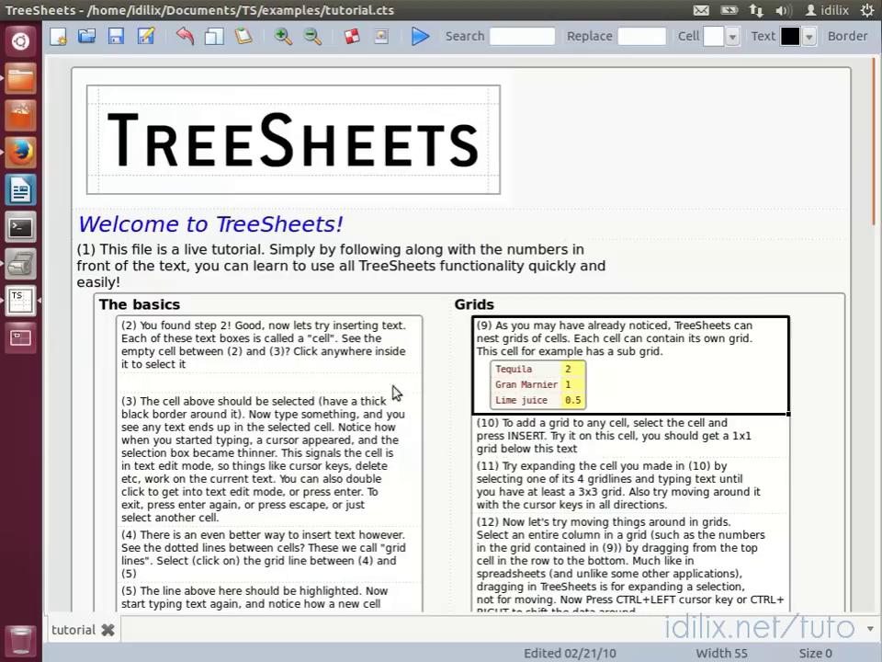
pyautogui.click(304, 383)
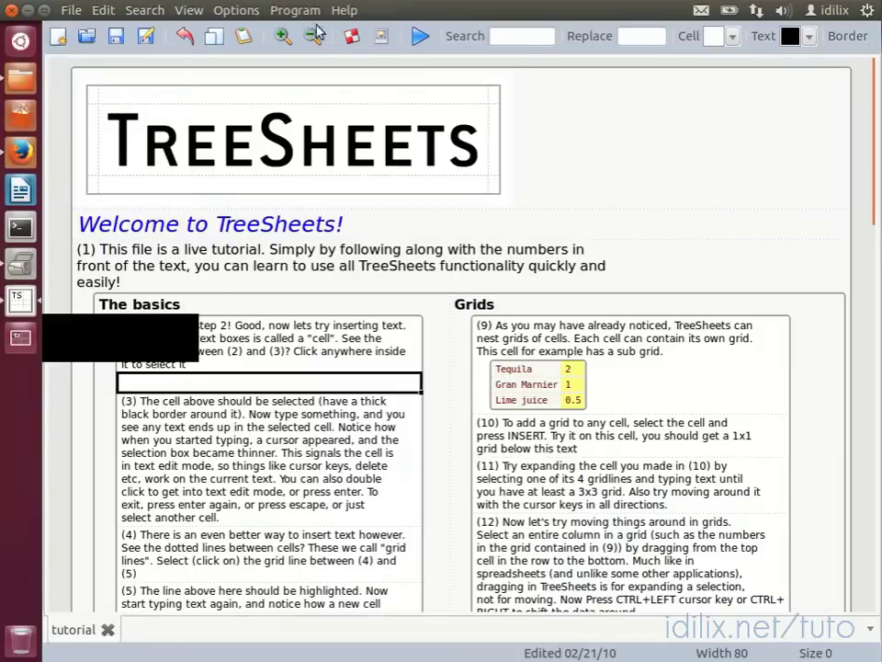
pyautogui.click(377, 224)
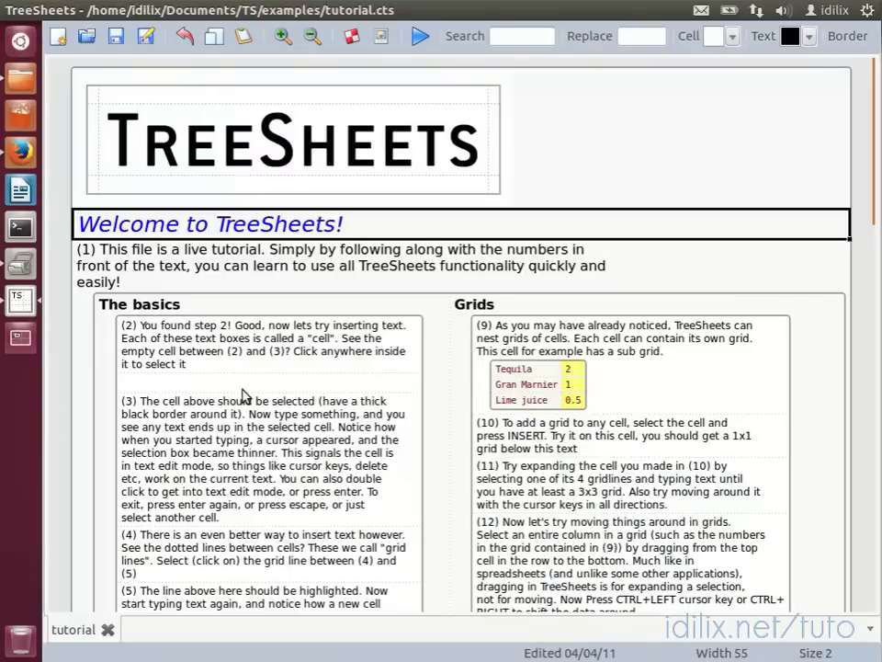
# Step: Type test letters into the Welcome to TreeSheets! heading and undo them with Ctrl+Z
pyautogui.click(546, 185)
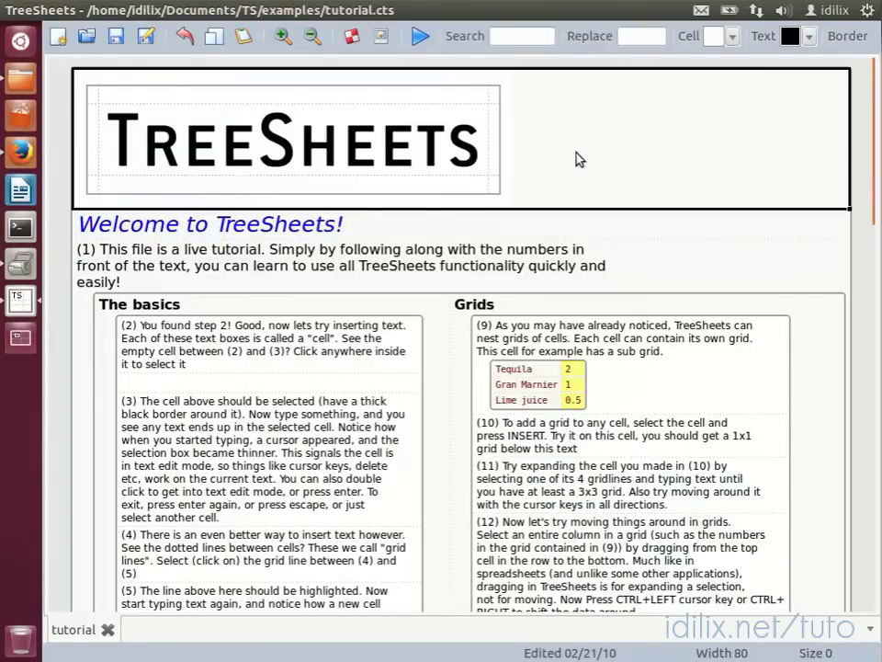
pyautogui.click(492, 224)
pyautogui.click(492, 223)
pyautogui.write('kjhkjhkj')
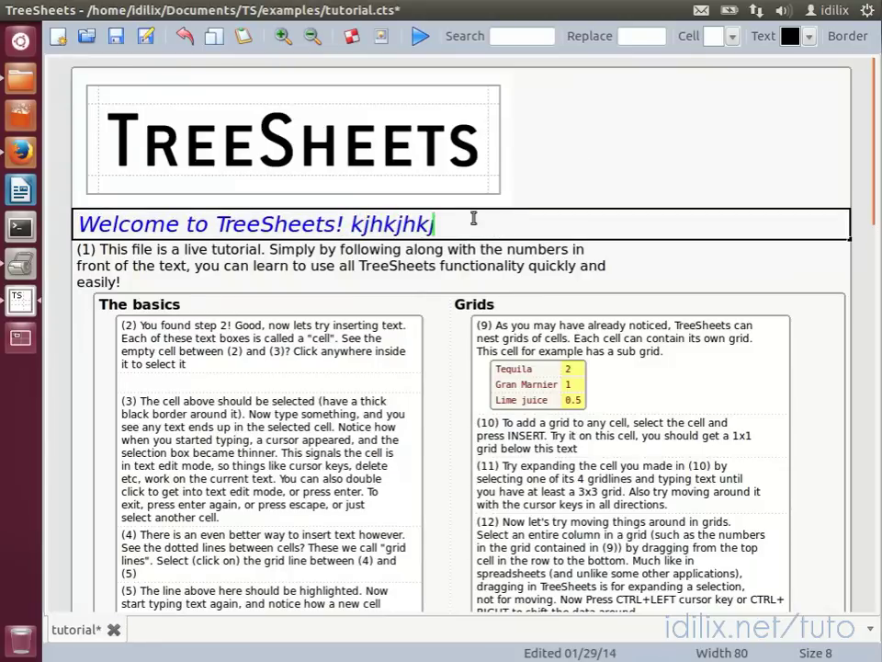
pyautogui.moveTo(437, 223); pyautogui.dragTo(356, 230)
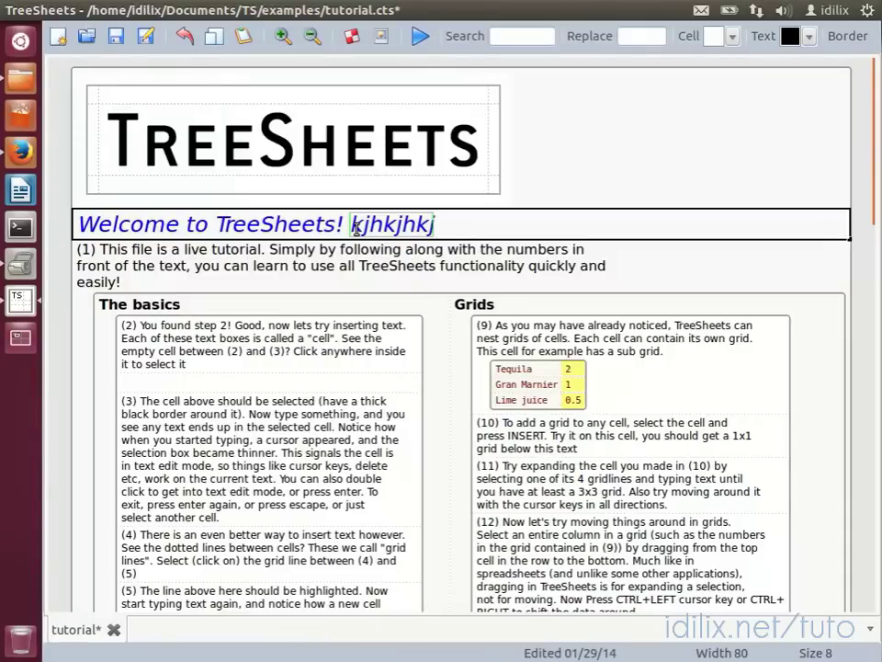
pyautogui.hotkey('ctrl', 'z')
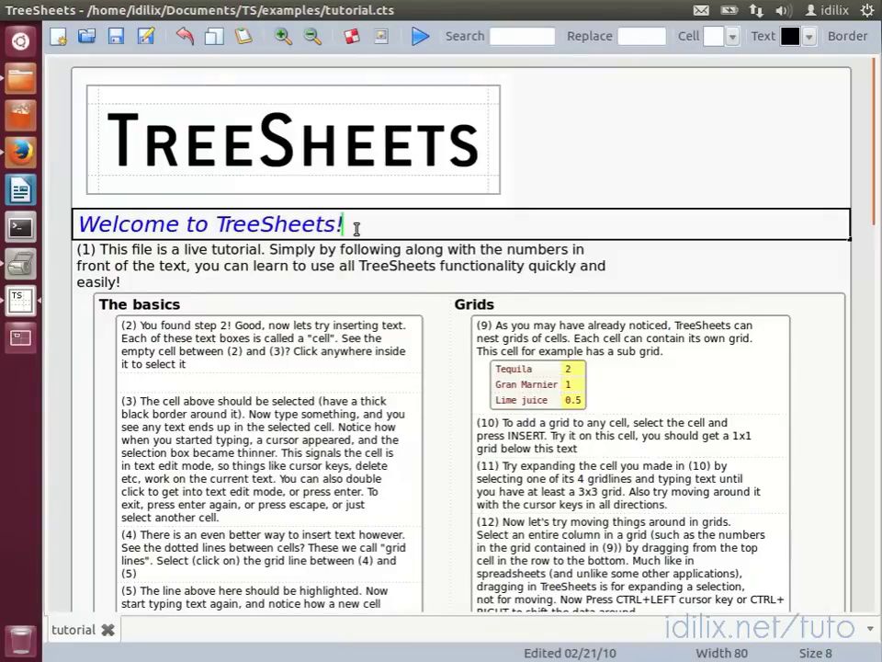
# Step: Type 'dfds' into the empty cell between steps (2) and (3)
pyautogui.scroll(-3, 453, 250)
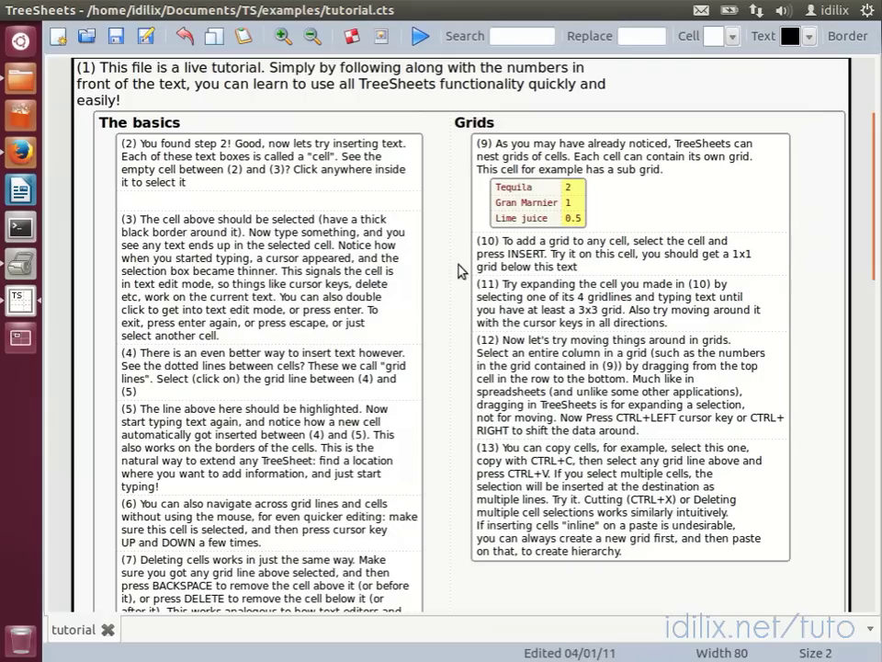
pyautogui.scroll(3, 385, 342)
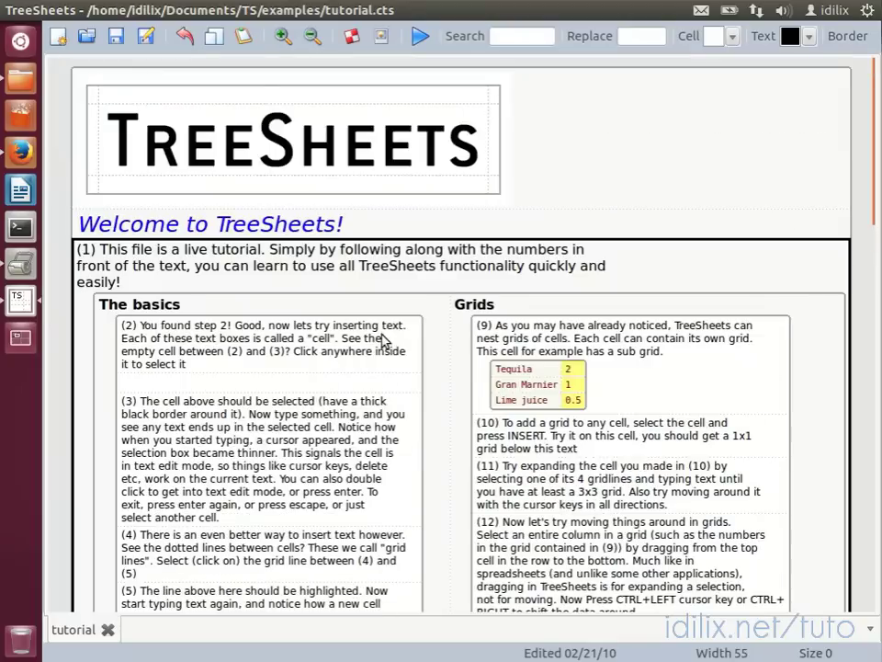
pyautogui.click(250, 380)
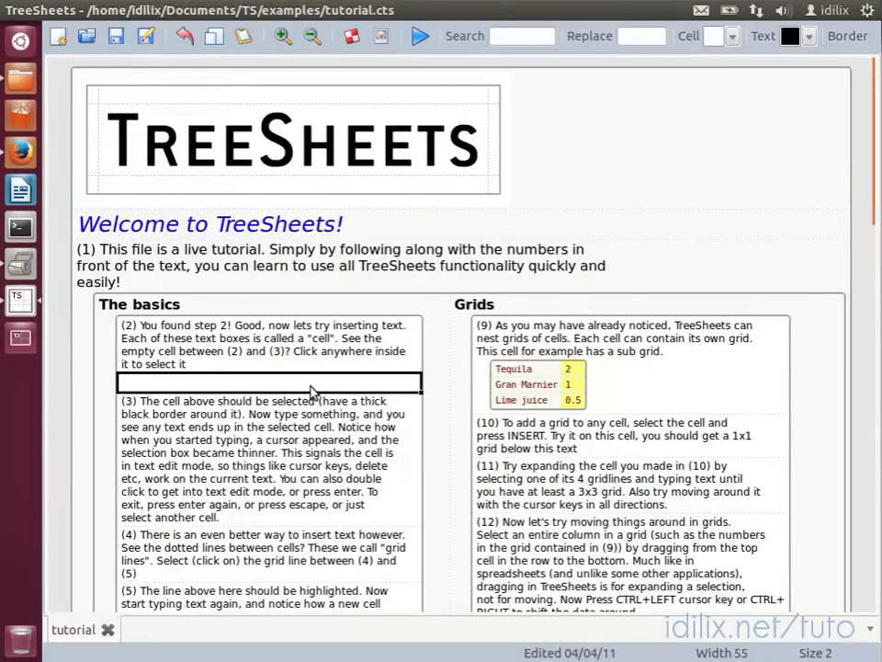
pyautogui.write('dfds')
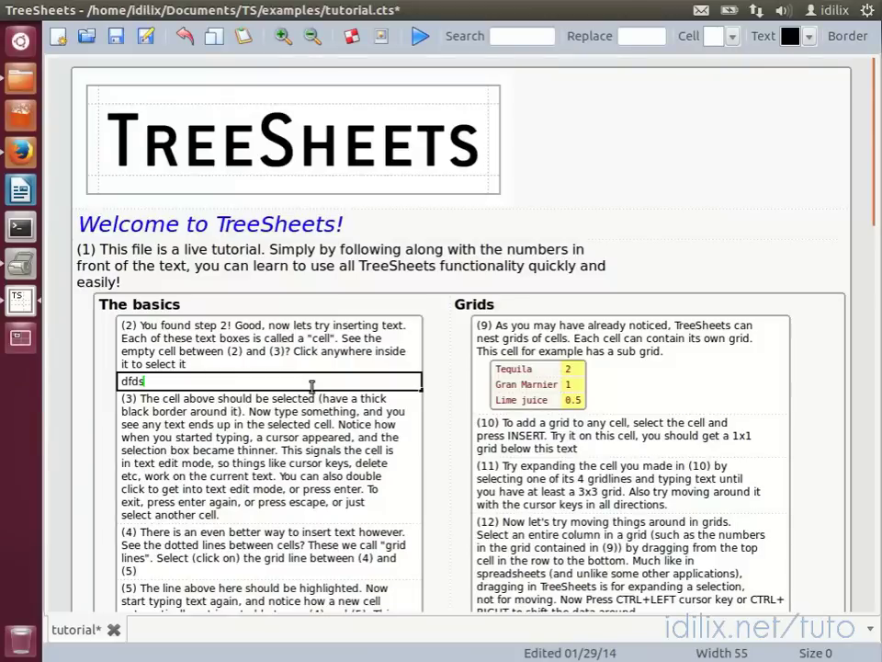
pyautogui.click(311, 390)
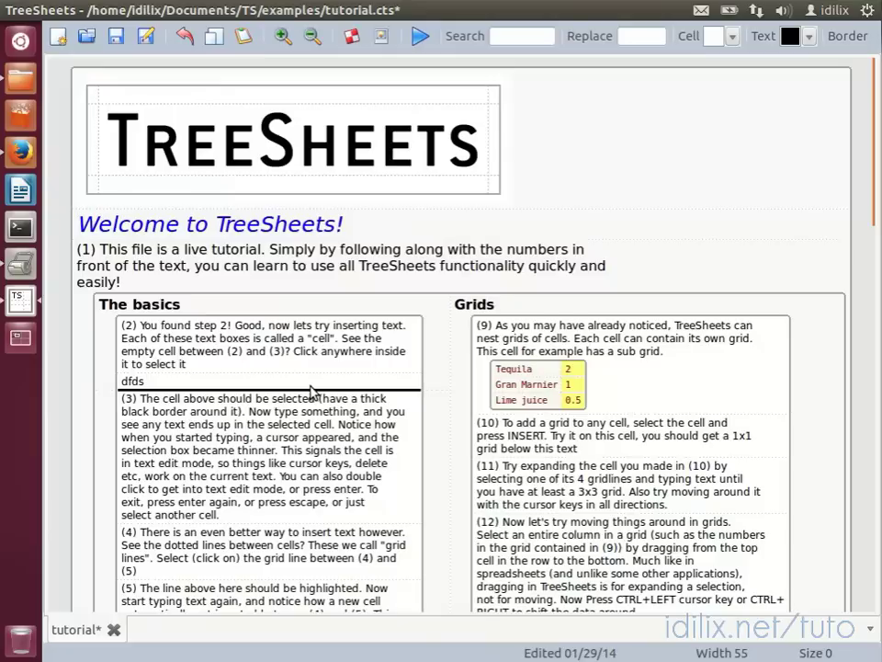
# Step: Insert three test cells below 'dfds': 'l;skjdfl;ksd', 'ls;kdfj' and 'sldfkjlsfj'
pyautogui.click(311, 386)
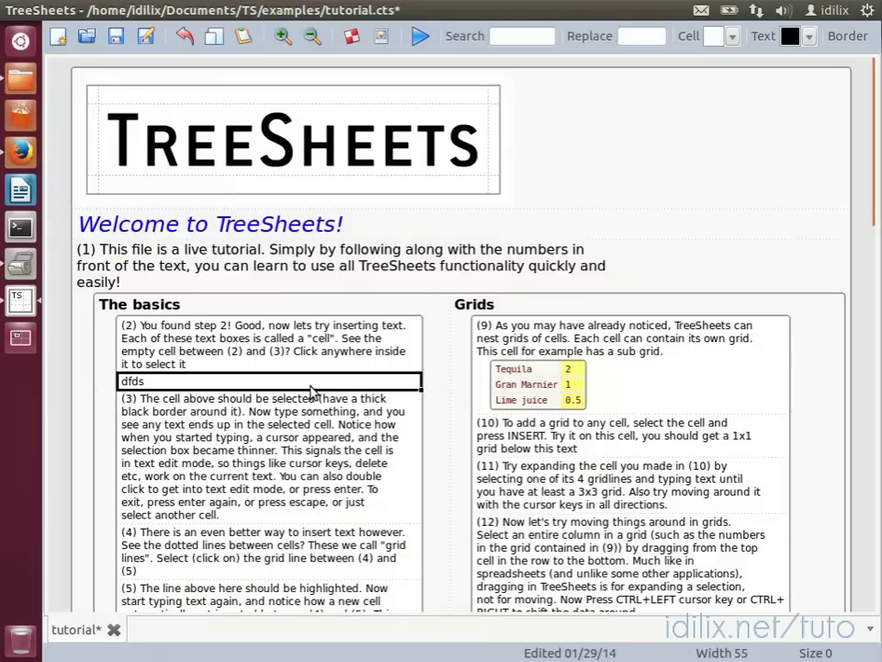
pyautogui.press('Down')
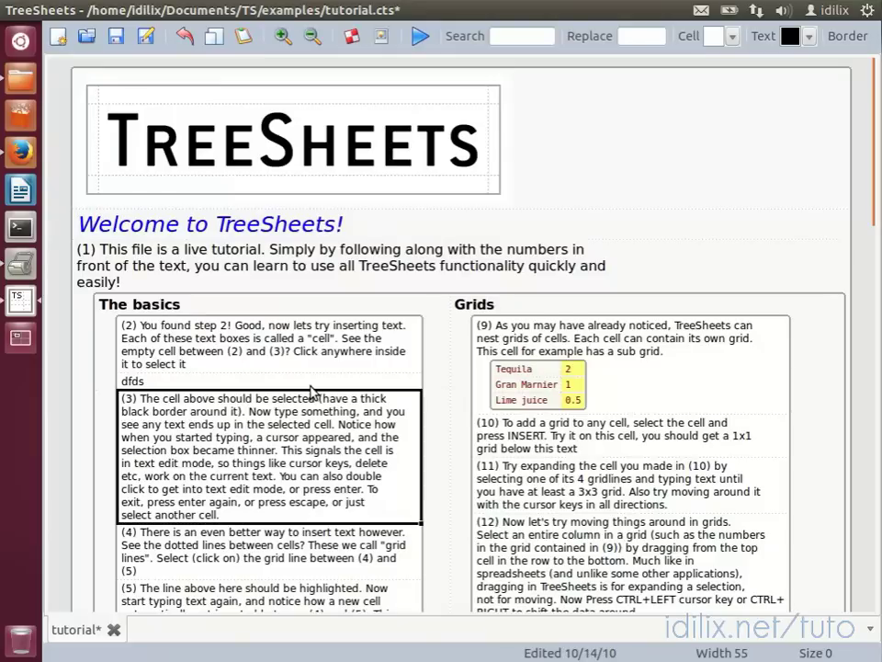
pyautogui.click(311, 389)
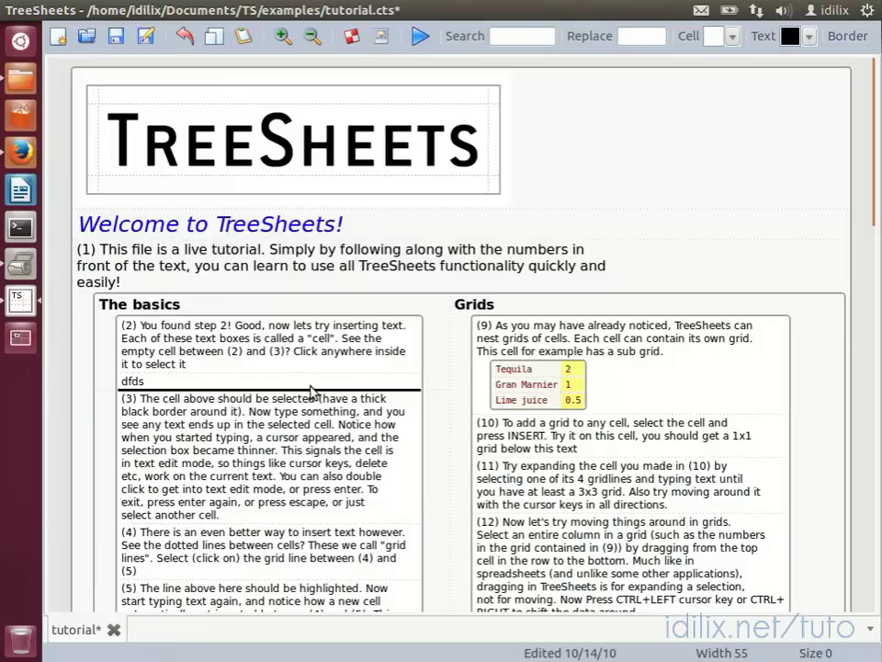
pyautogui.press('Return')
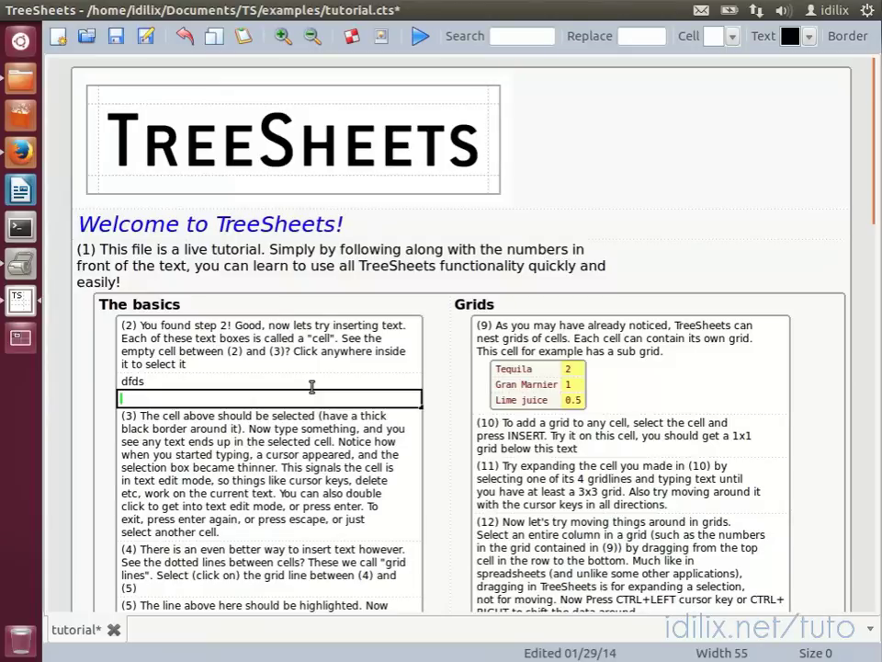
pyautogui.write('l;skjdfl;ksd')
pyautogui.press('Return')
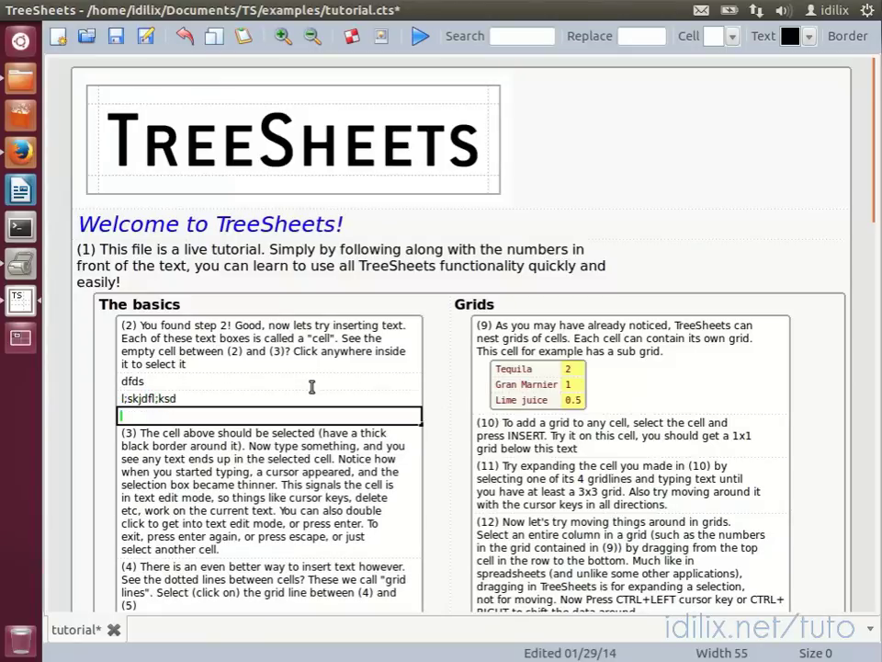
pyautogui.write('ls;kdfj')
pyautogui.press('Return')
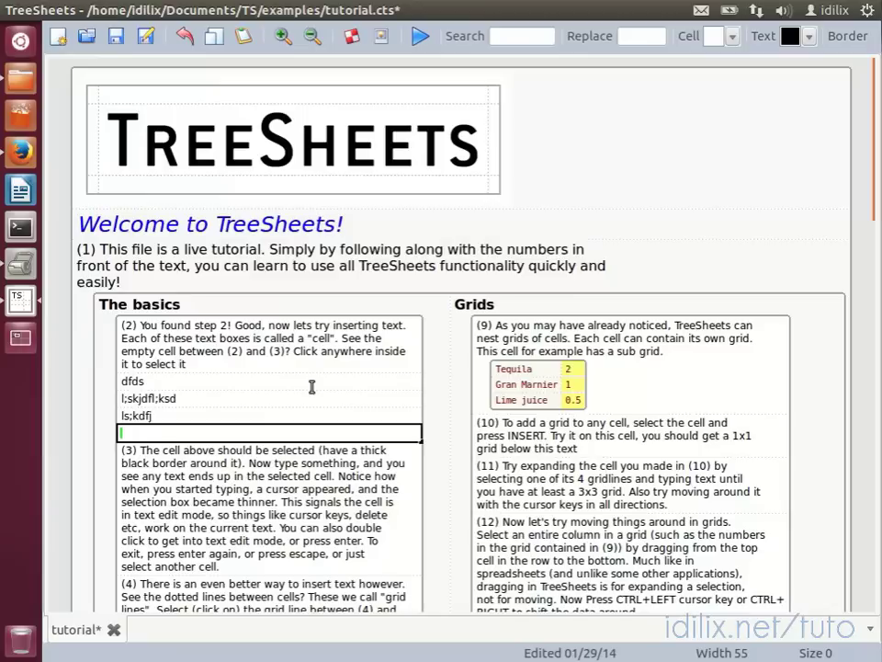
pyautogui.write('sldfkjlsfj')
pyautogui.press('Return')
# Step: Select the four test cells and delete them
pyautogui.click(229, 383)
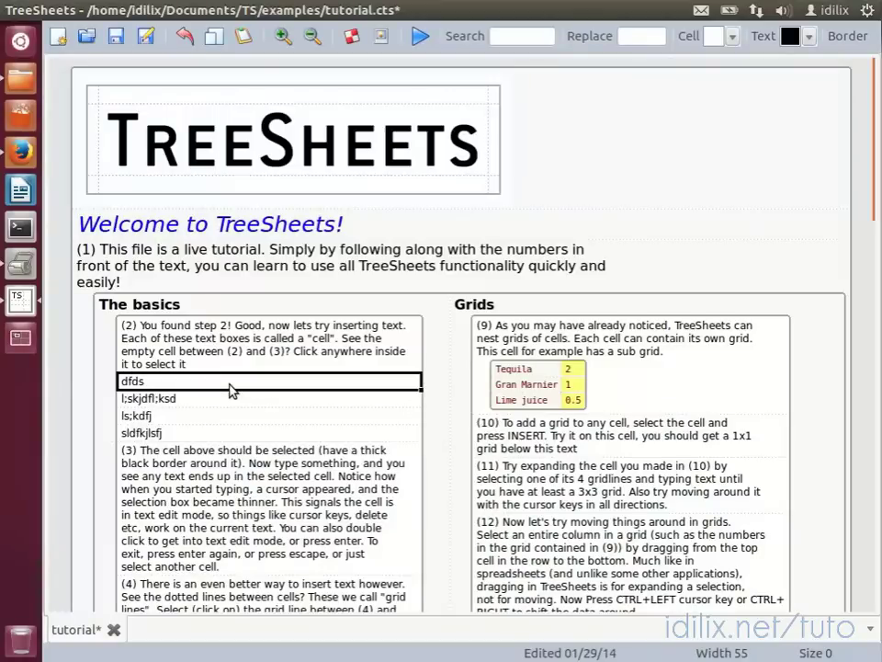
pyautogui.moveTo(229, 391); pyautogui.dragTo(216, 440)
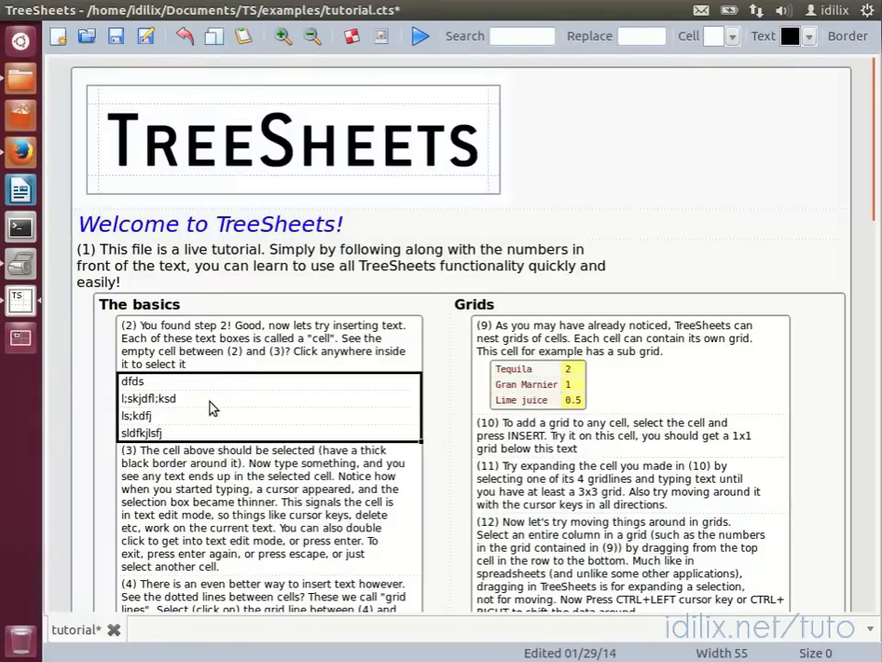
pyautogui.press('Delete')
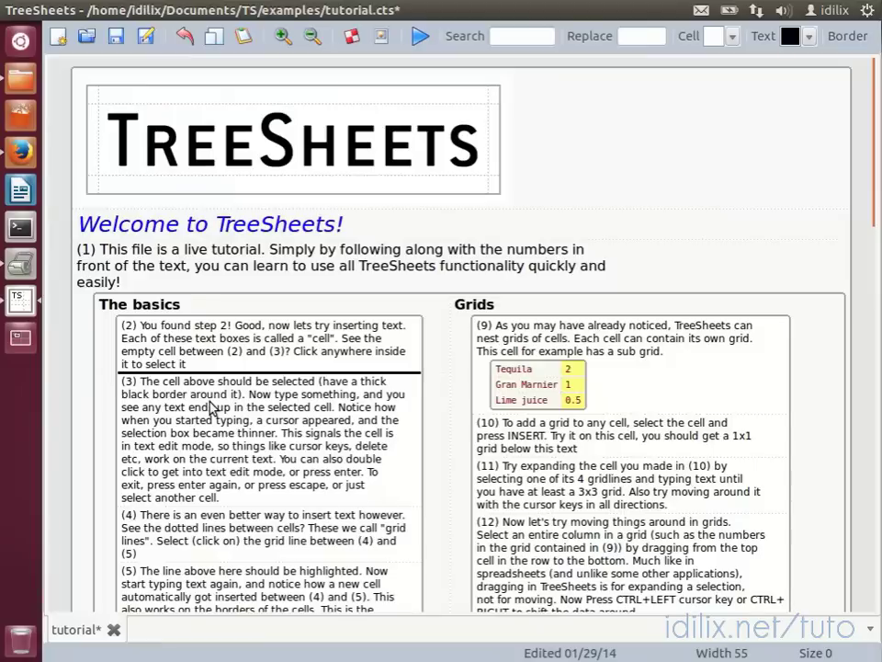
# Step: Add an empty cell under Grids step (12) by typing test text and erasing it
pyautogui.click(549, 507)
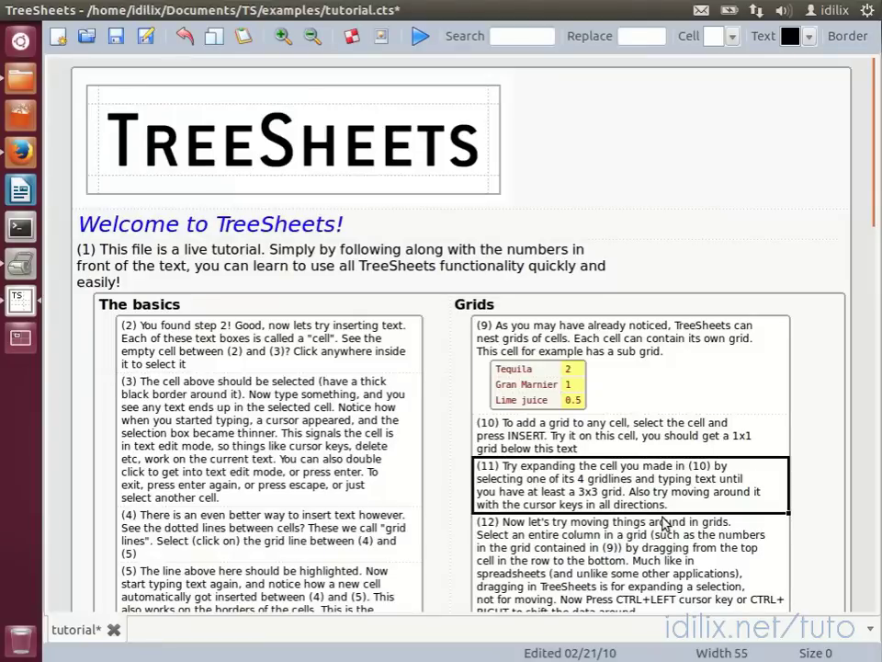
pyautogui.press('Down')
pyautogui.press('Down')
pyautogui.press('Down')
pyautogui.write('lkjhsdf')
pyautogui.press('BackSpace')
pyautogui.press('BackSpace')
pyautogui.press('BackSpace')
pyautogui.press('BackSpace')
pyautogui.press('BackSpace')
pyautogui.press('BackSpace')
pyautogui.press('BackSpace')
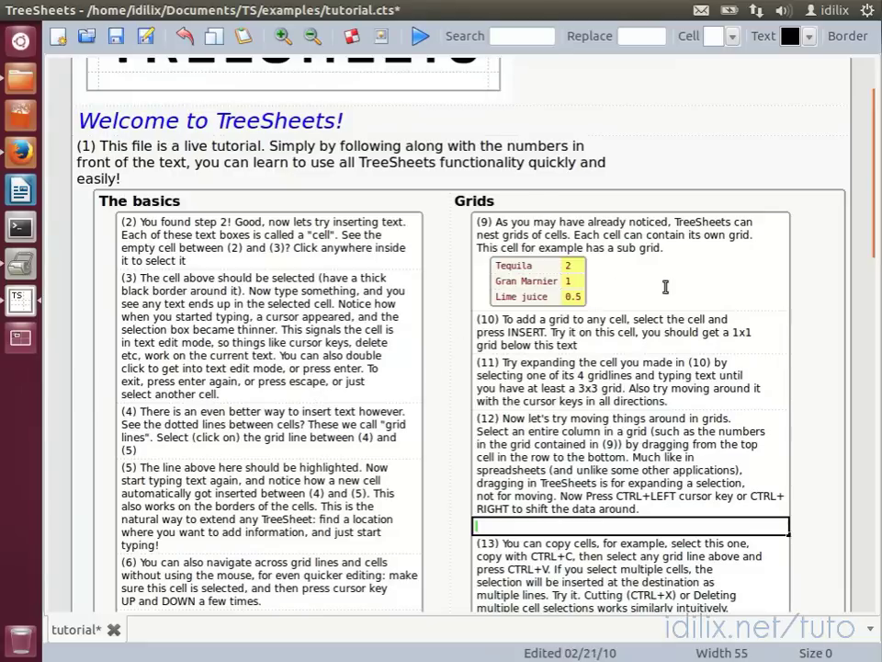
pyautogui.click(503, 220)
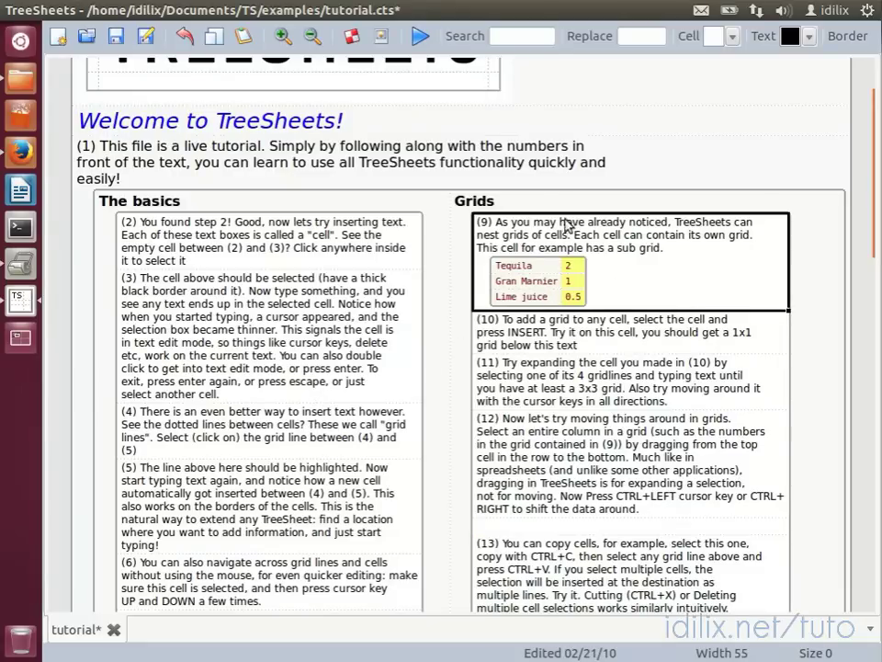
# Step: Start a sub-grid in cell (2) with entries ';lkdjf;dlsfkj', 'sldfj;slkjs;ld' and 'sldfjs;lkfjs;lkfj'
pyautogui.click(536, 269)
pyautogui.moveTo(553, 276); pyautogui.dragTo(577, 301)
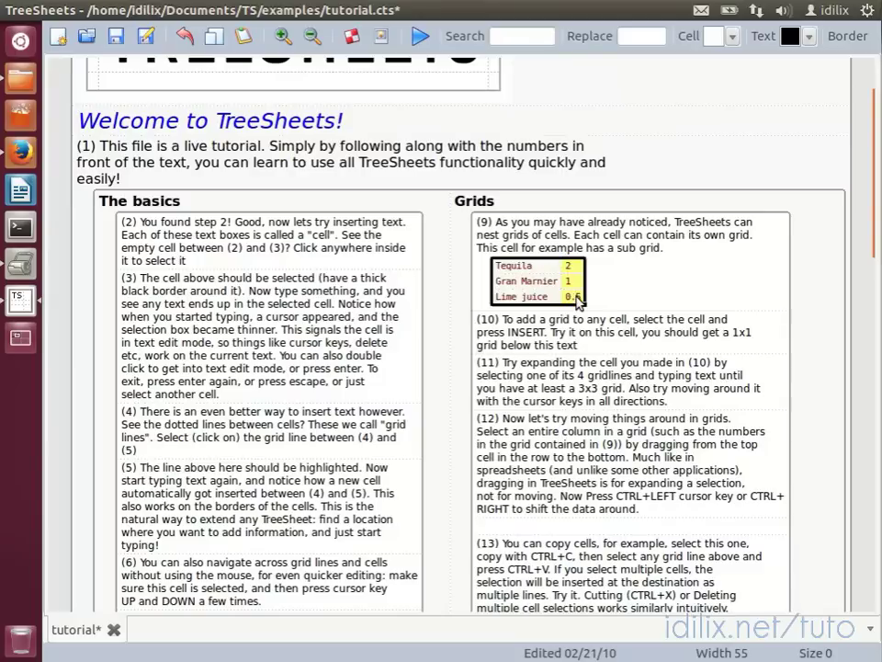
pyautogui.click(233, 266)
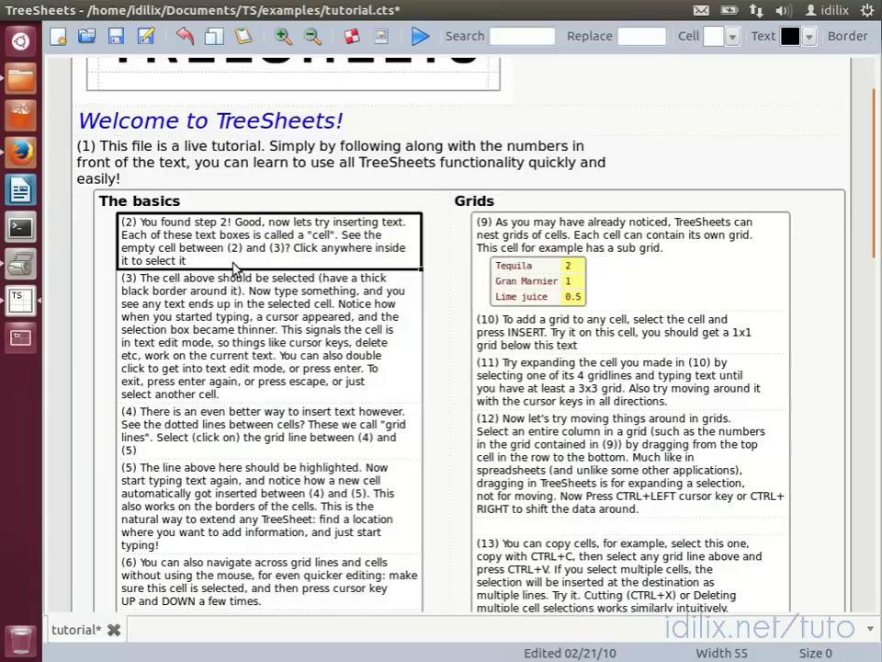
pyautogui.press('Return')
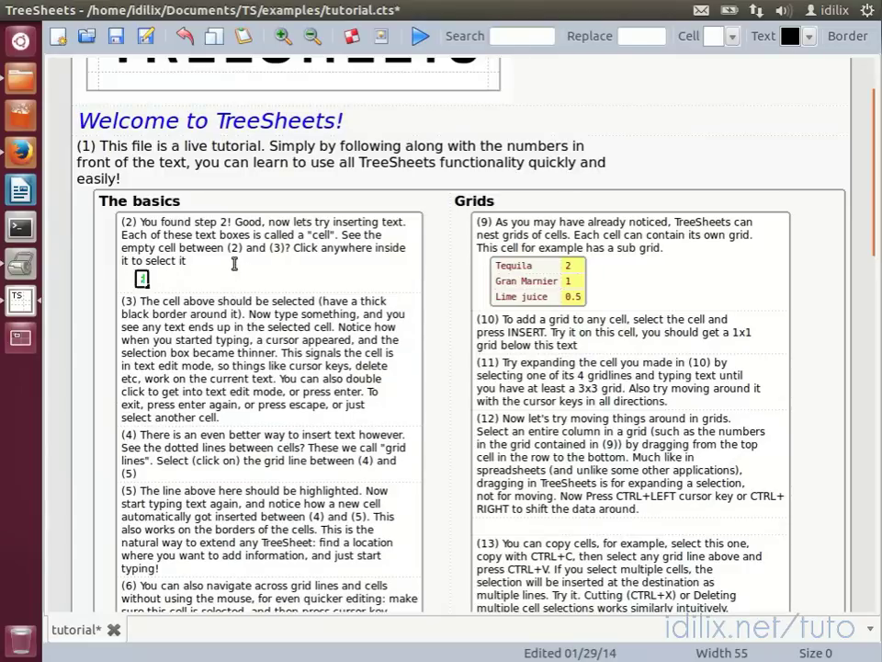
pyautogui.write(';lkdjf;dlsfkj')
pyautogui.press('Return')
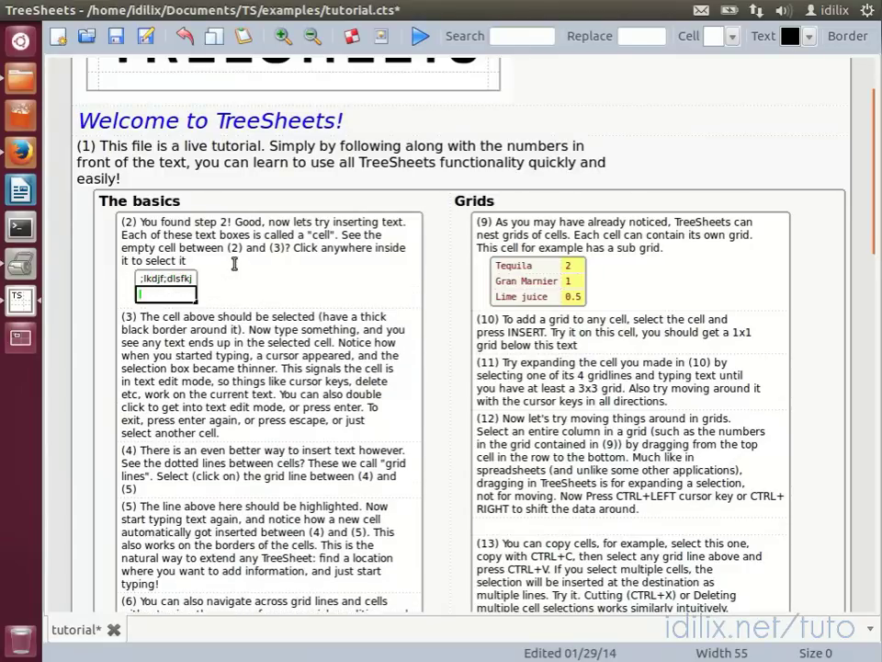
pyautogui.write('sldfj;slkjs;ld')
pyautogui.press('Return')
pyautogui.write('sldfjs;lkfjs;lkfj')
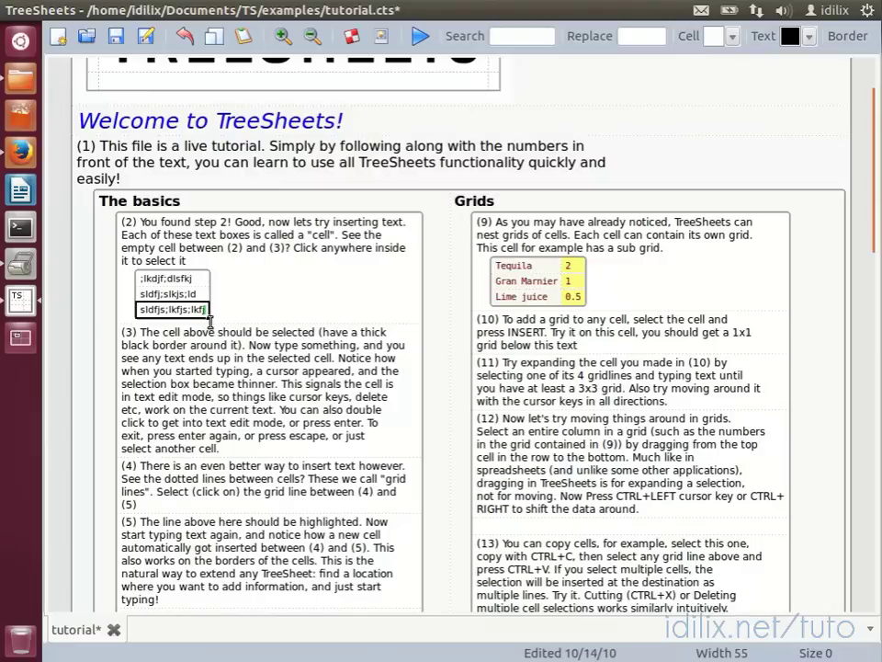
# Step: Add 'sldfkjsldfkjs;ldf', 'ls;kfjs;ldfkj' and 'sldfkjls;dfj' forming a nested grid, then select it
pyautogui.press('Return')
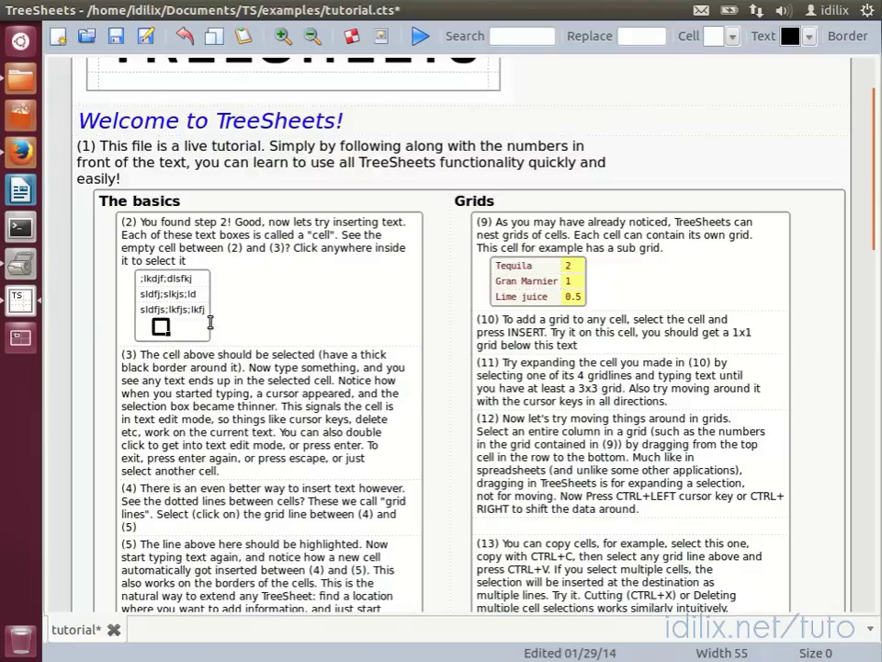
pyautogui.write('sldfkjsldfkjs;ldf')
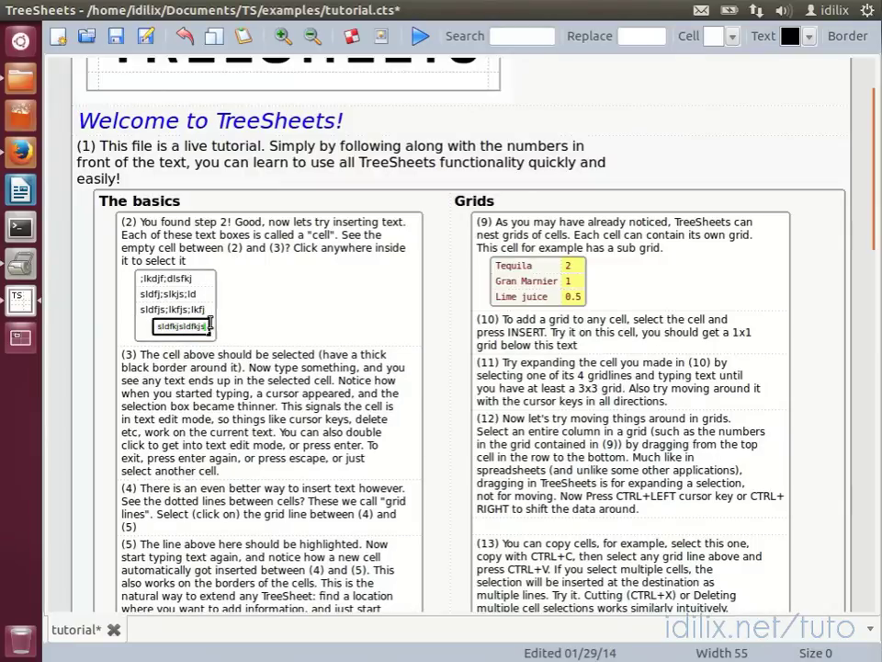
pyautogui.press('Return')
pyautogui.write('ls;kfjs;ldfkj')
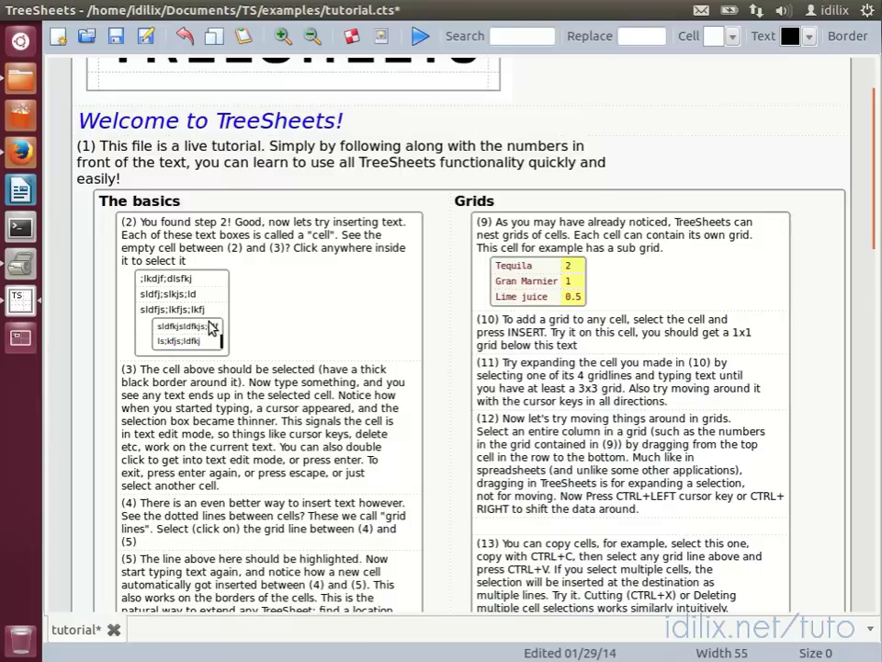
pyautogui.press('Tab')
pyautogui.write('sldfkjls;dfj')
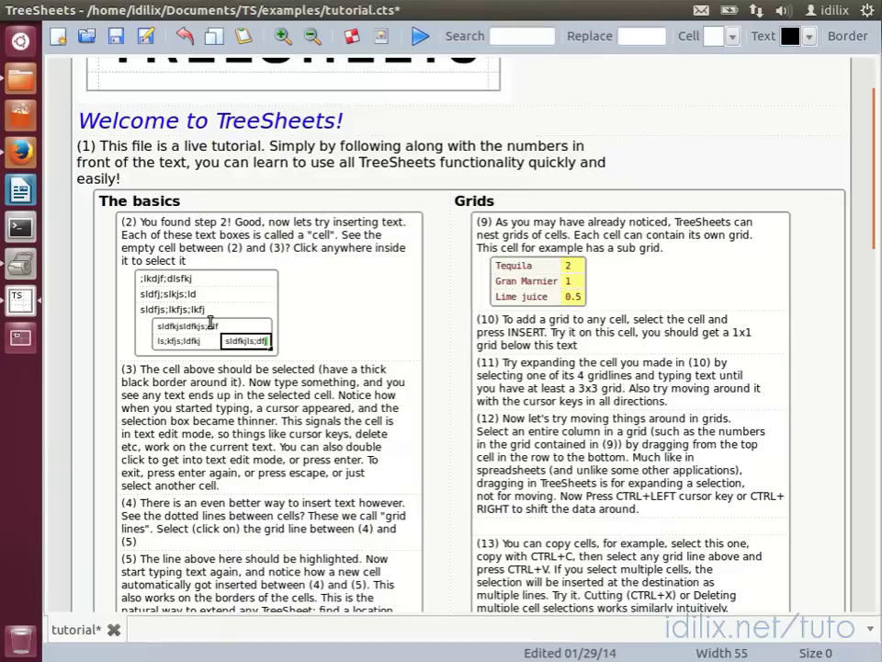
pyautogui.click(254, 329)
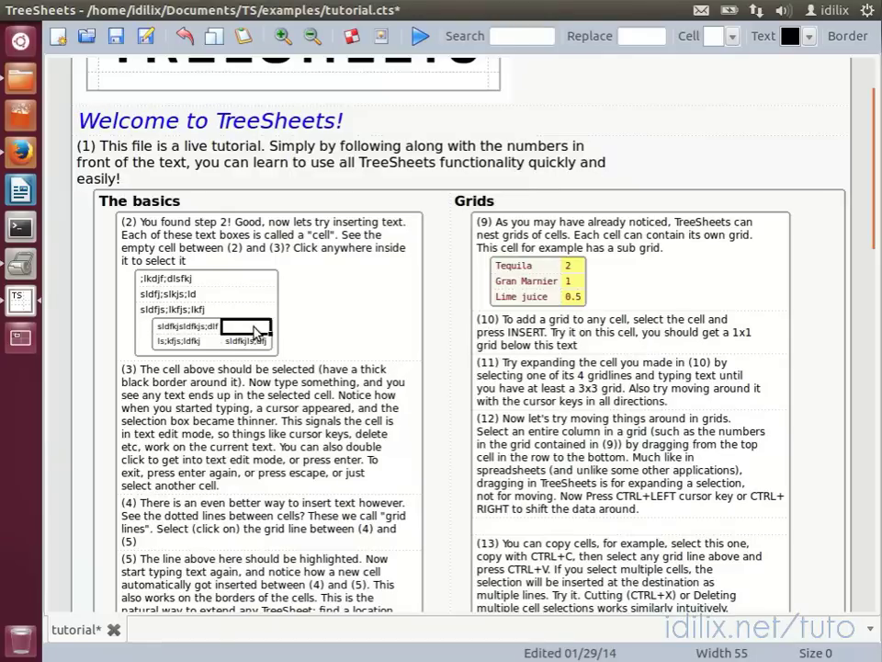
pyautogui.moveTo(203, 286); pyautogui.dragTo(229, 332)
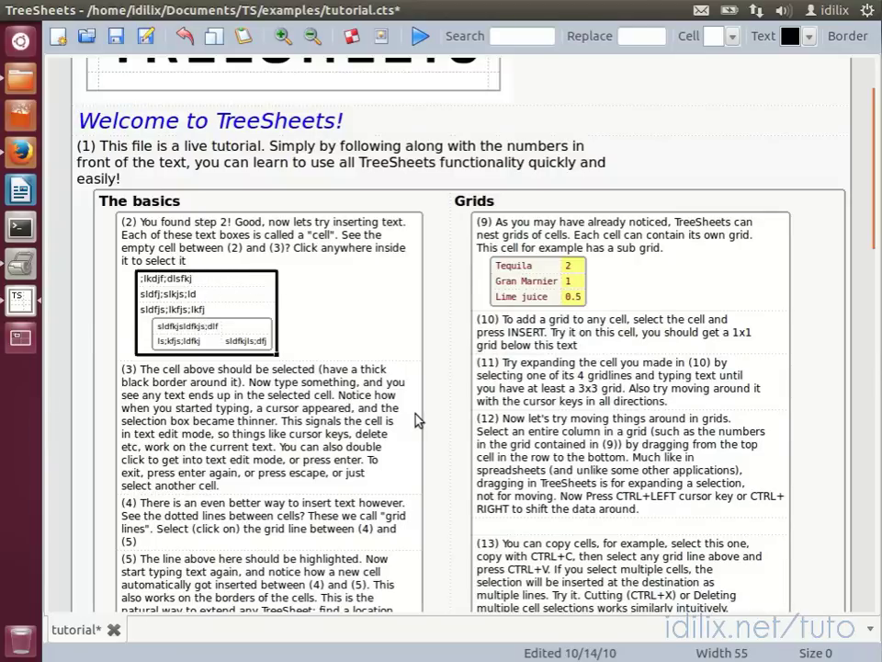
# Step: Ctrl+scroll to resize text in steps (2) and (1), and enlarge the Welcome heading
pyautogui.click(363, 344)
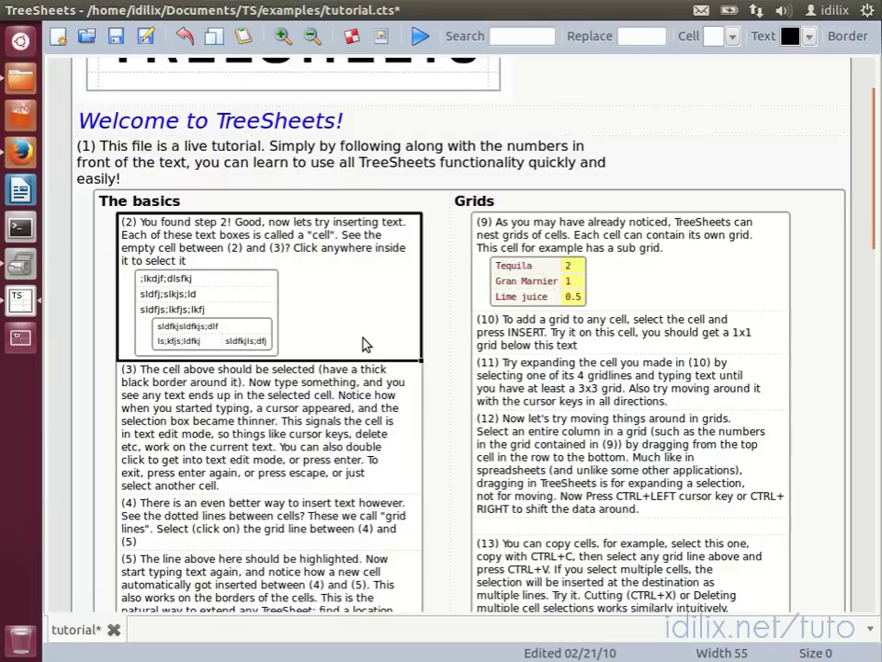
pyautogui.scroll(3, 334, 417)
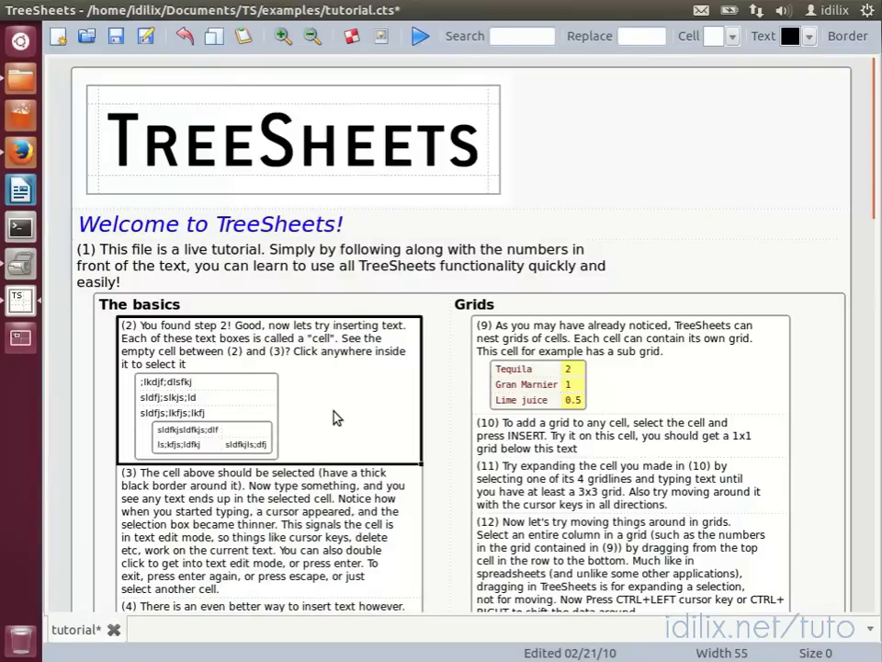
pyautogui.scroll(-4, 334, 417)
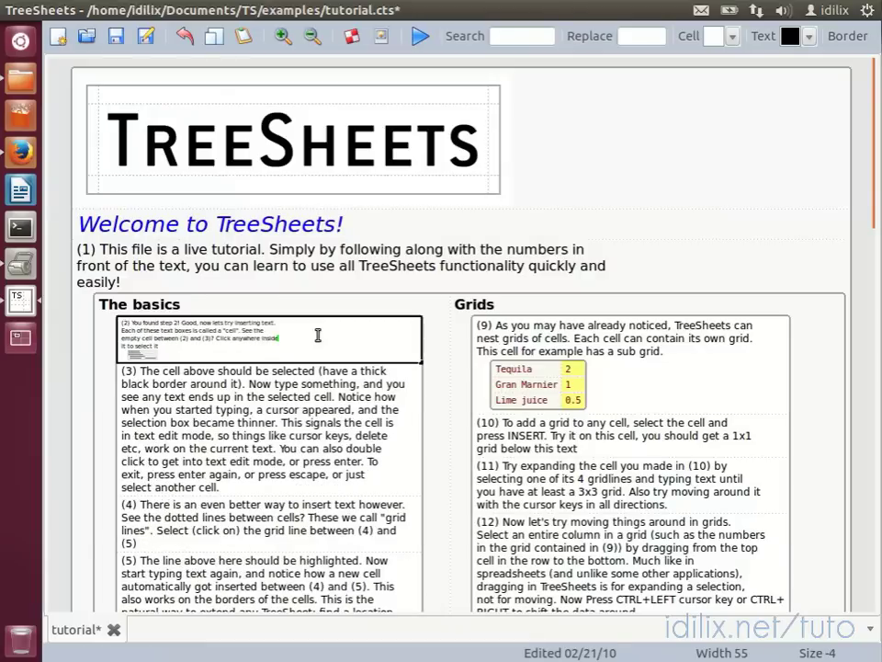
pyautogui.click(306, 244)
pyautogui.scroll(-3, 308, 245)
pyautogui.scroll(3, 317, 253)
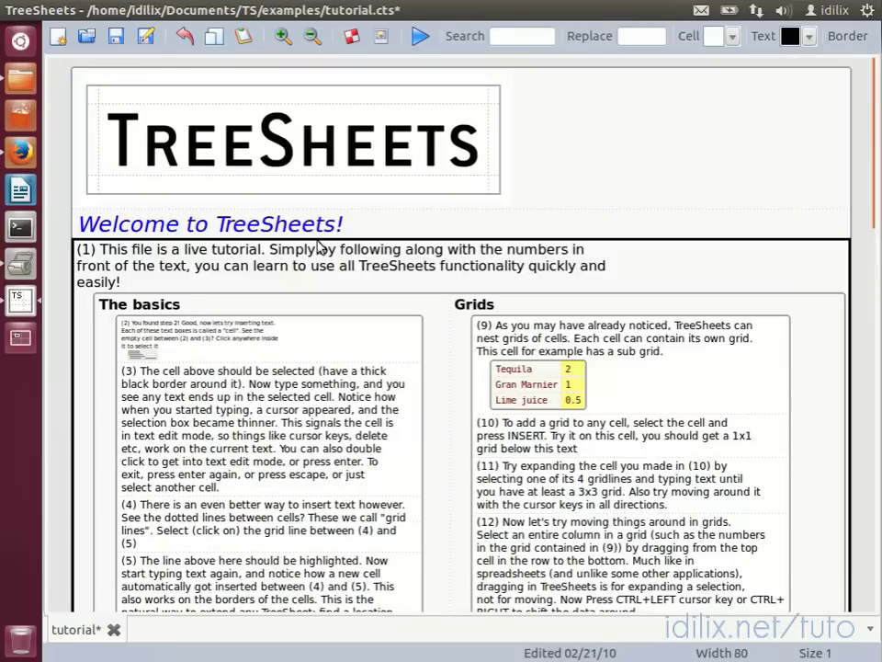
pyautogui.click(308, 227)
pyautogui.scroll(4, 306, 226)
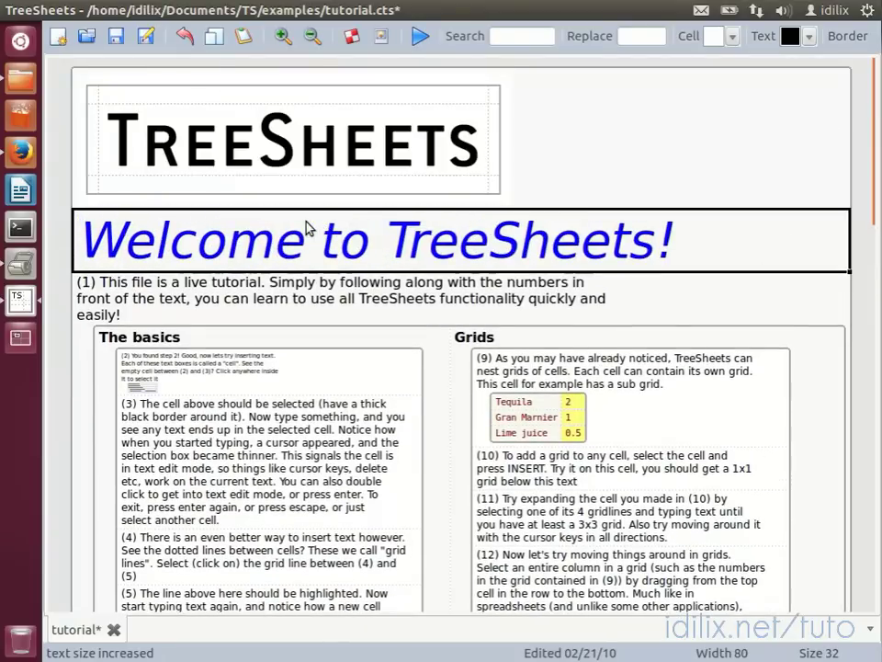
# Step: Shrink the step (2) cell's text and its nested grid to size -4
pyautogui.click(295, 382)
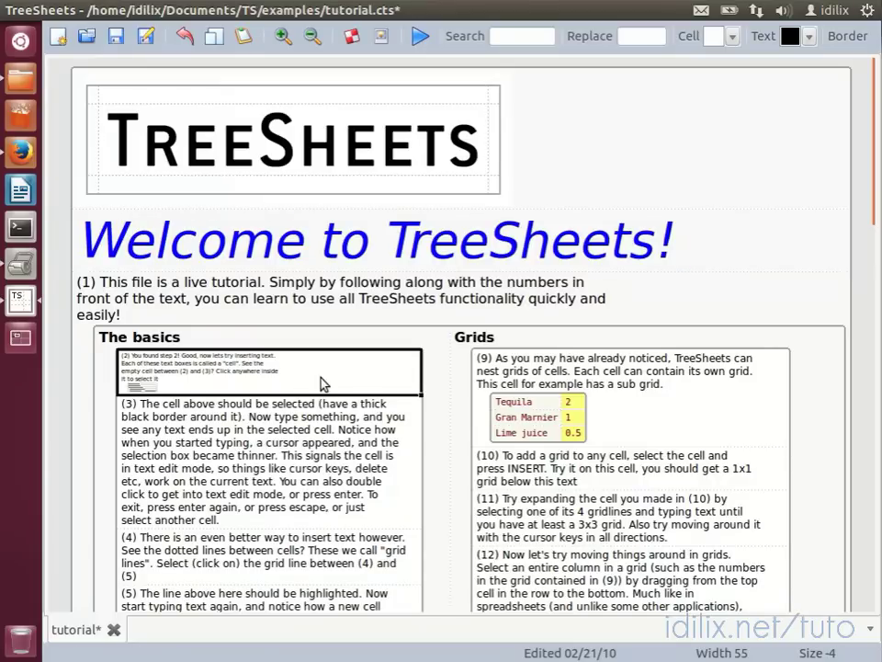
pyautogui.scroll(-1, 321, 382)
pyautogui.scroll(2, 296, 366)
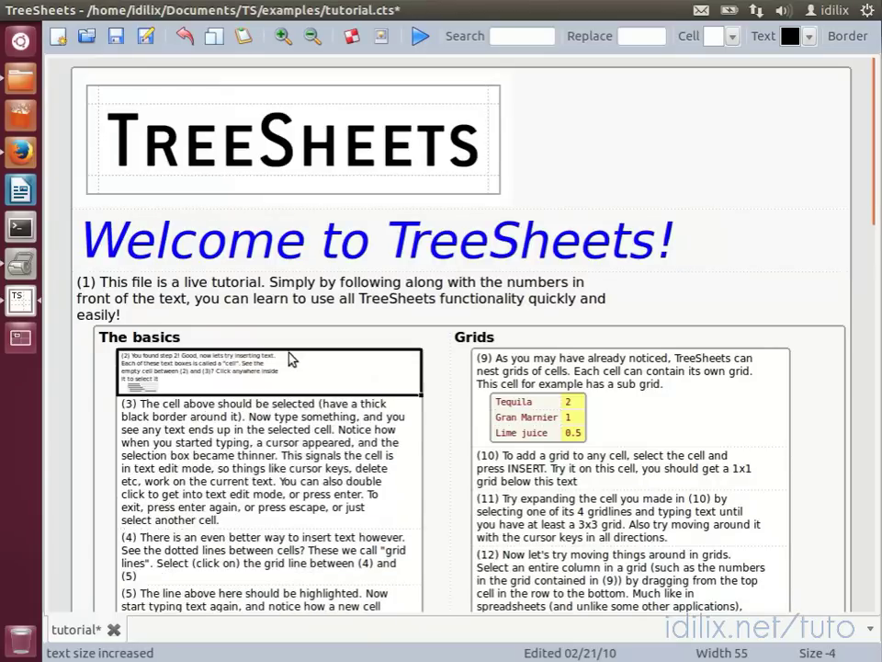
pyautogui.scroll(-3, 320, 384)
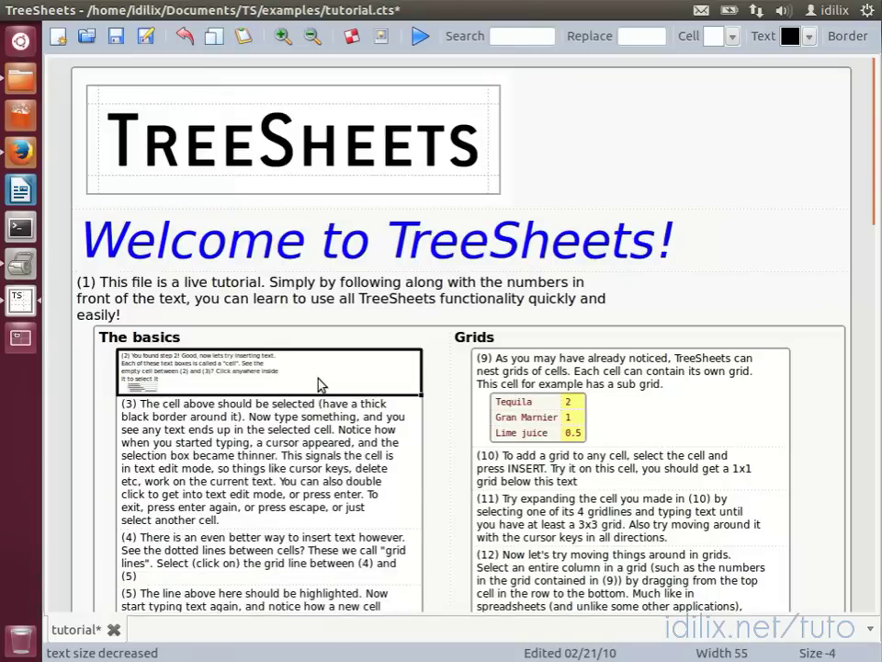
pyautogui.click(234, 415)
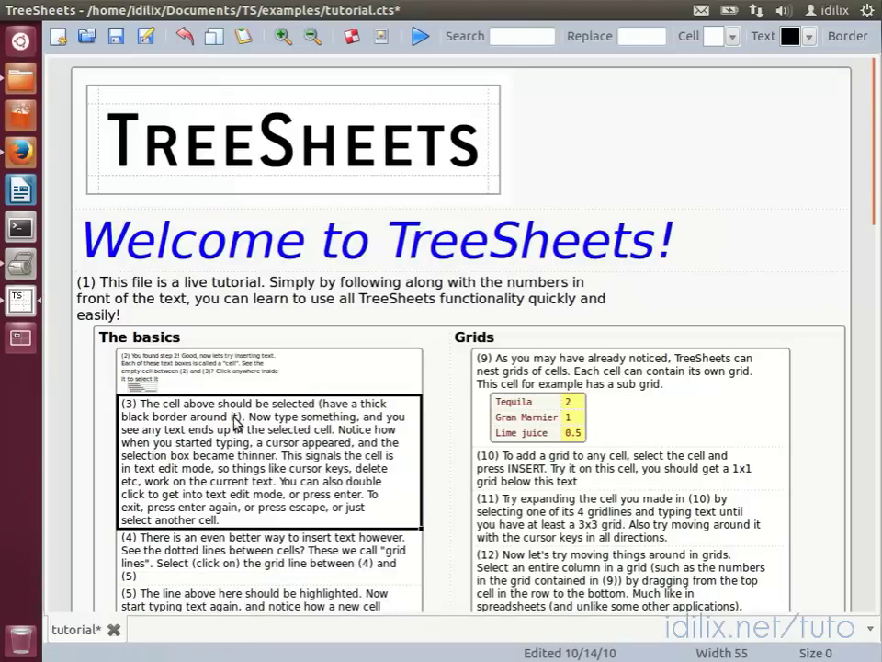
pyautogui.click(224, 381)
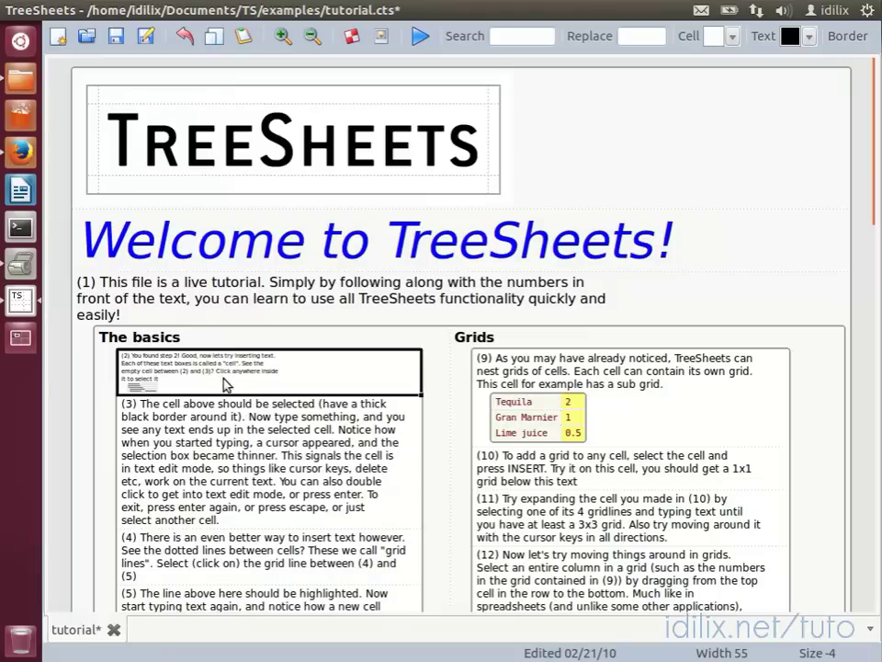
pyautogui.click(347, 260)
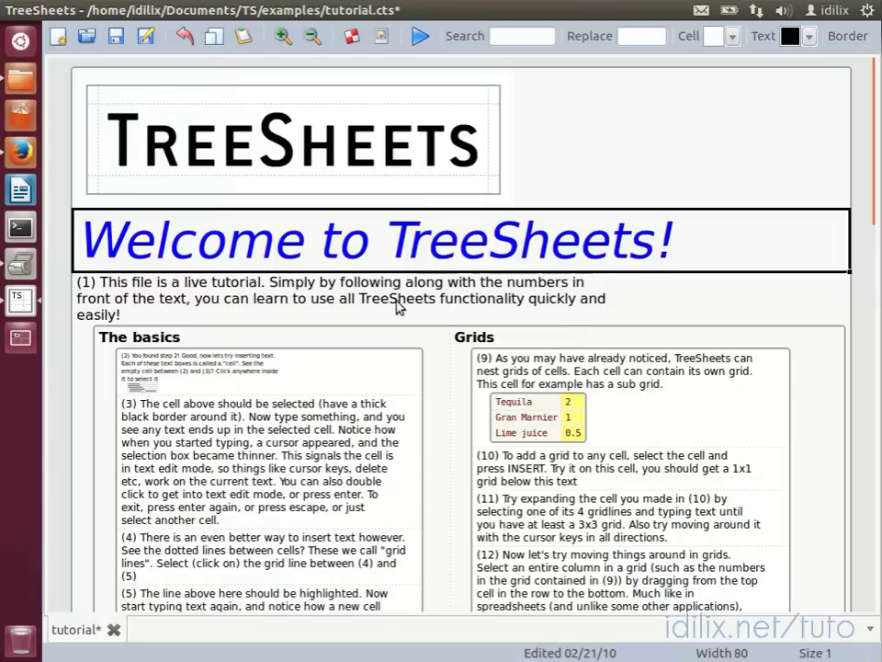
# Step: Choose light green as Cell colour and red as Text colour for the Welcome heading
pyautogui.click(732, 36)
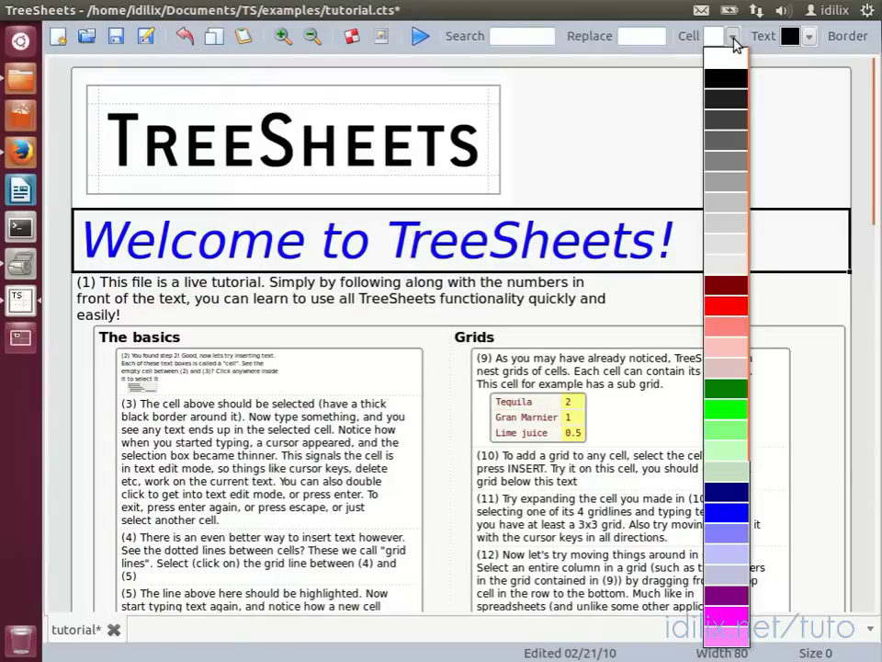
pyautogui.click(735, 456)
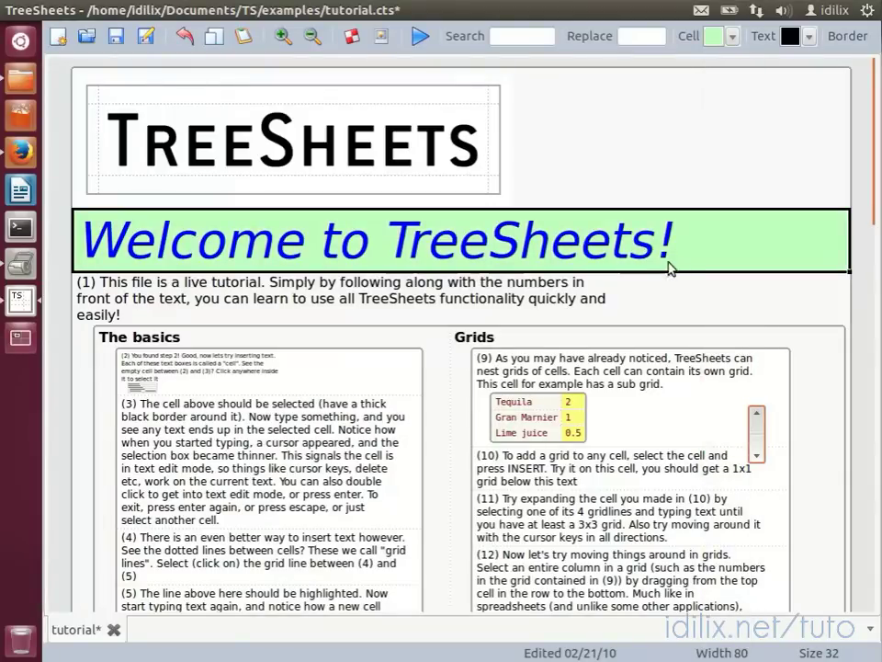
pyautogui.click(809, 36)
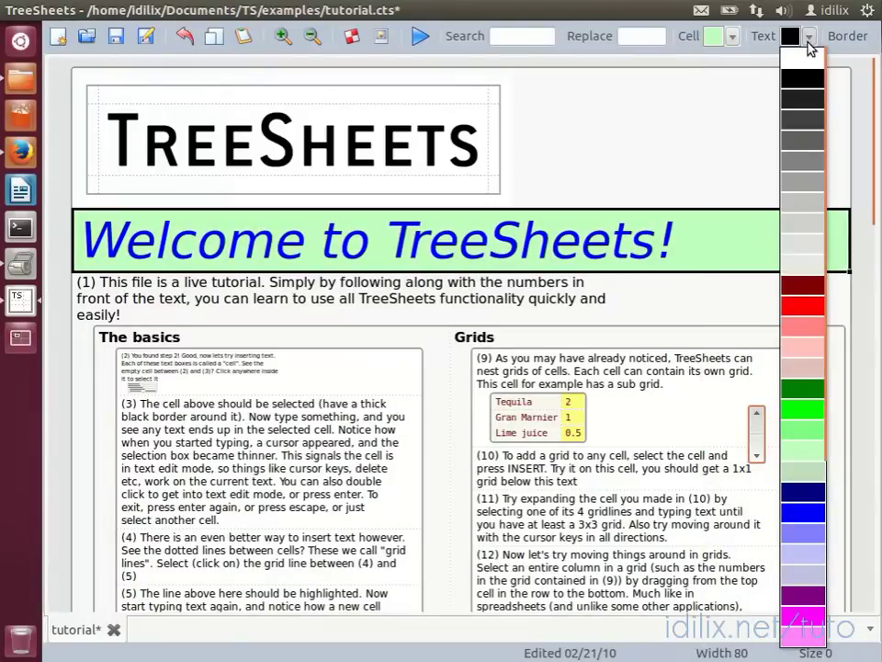
pyautogui.click(796, 311)
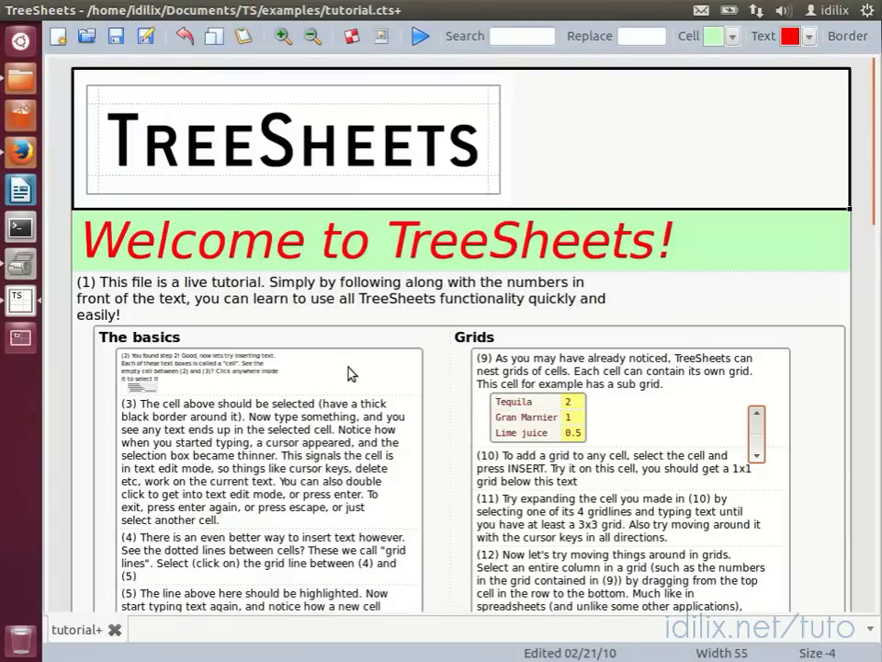
pyautogui.scroll(-3, 350, 373)
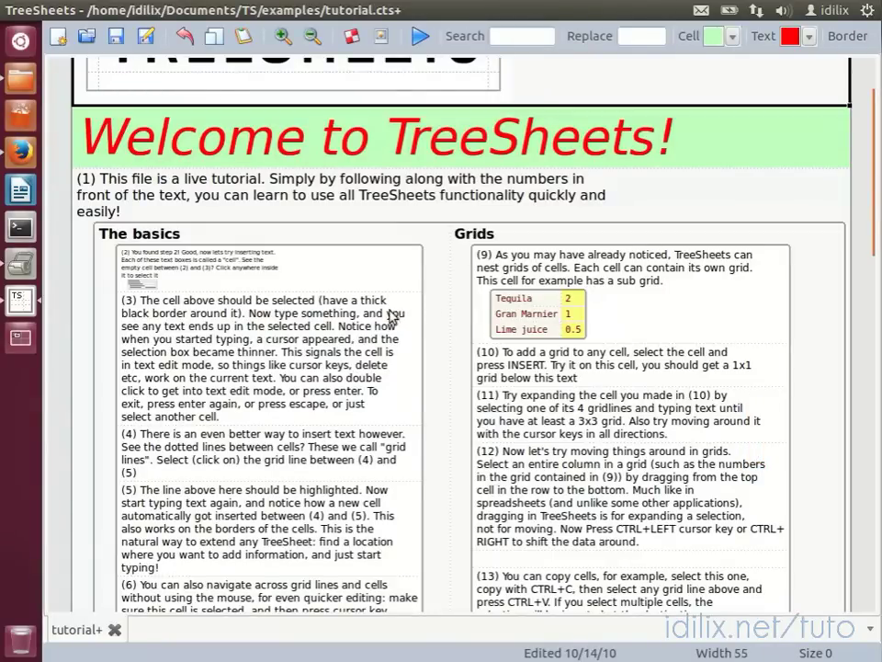
pyautogui.scroll(3, 421, 323)
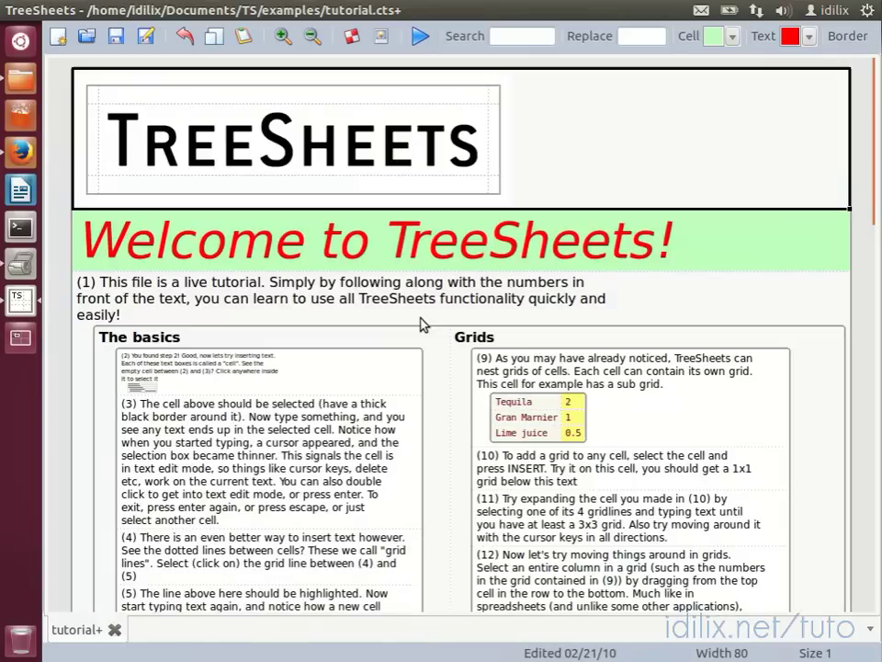
pyautogui.click(356, 374)
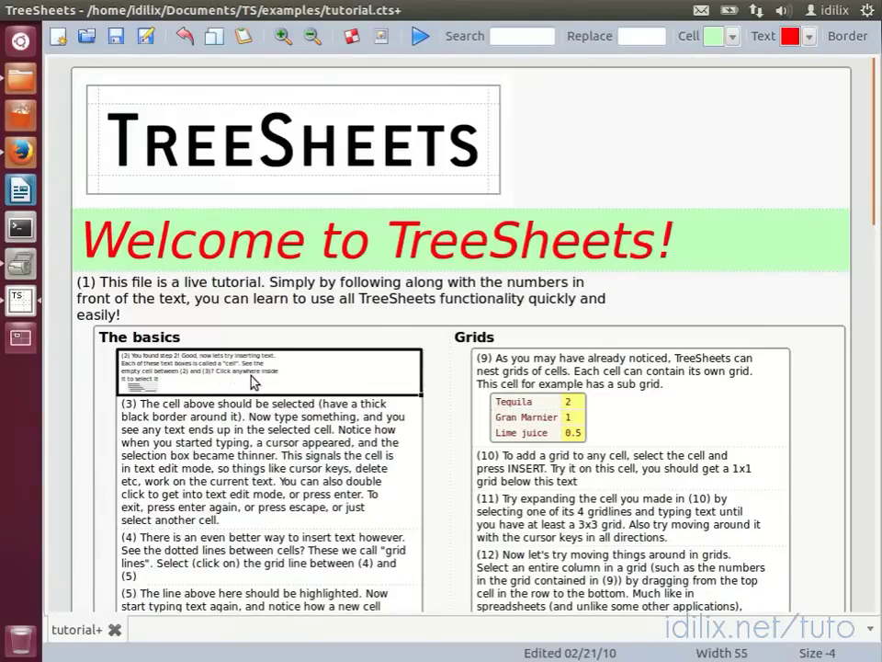
pyautogui.scroll(-3, 289, 437)
pyautogui.scroll(3, 290, 434)
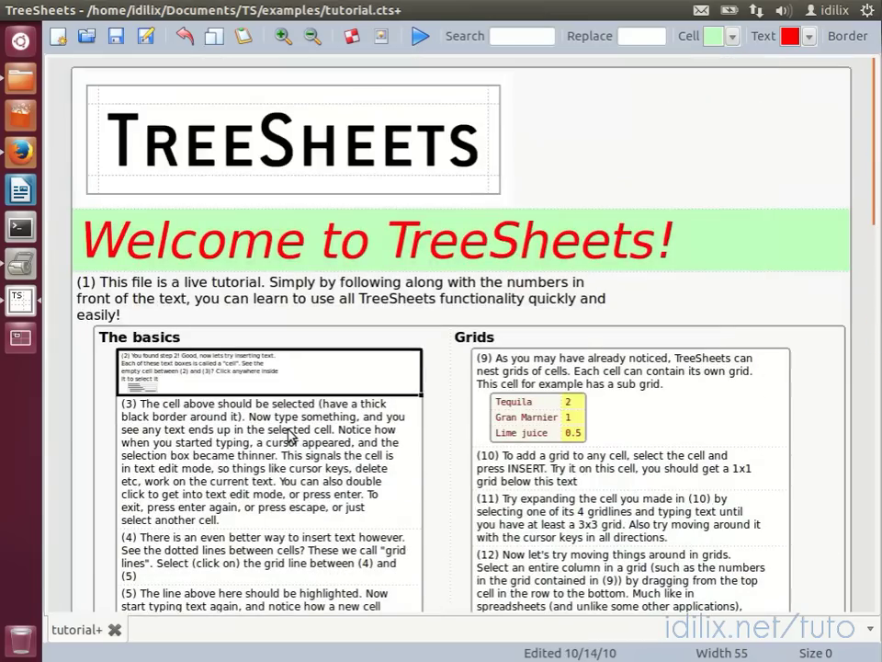
pyautogui.click(211, 339)
pyautogui.scroll(3, 174, 271)
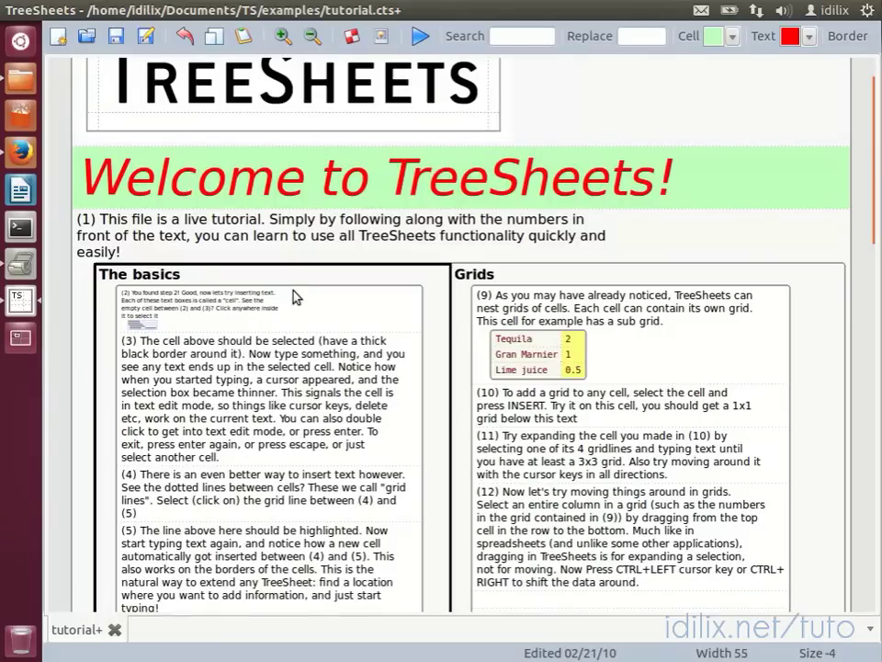
pyautogui.scroll(-2, 299, 259)
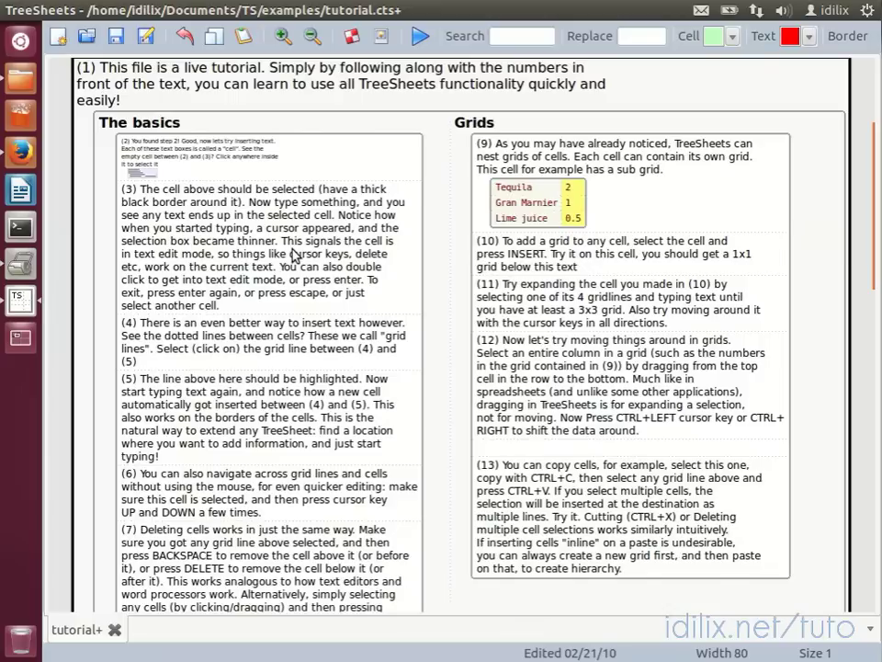
pyautogui.scroll(3, 294, 255)
pyautogui.click(140, 81)
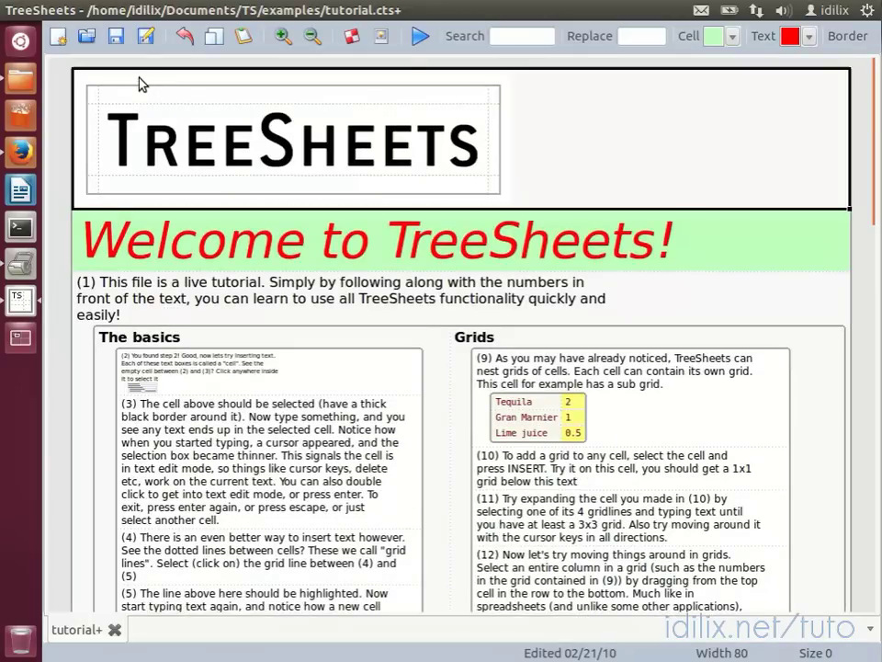
pyautogui.click(432, 250)
pyautogui.scroll(-2, 432, 250)
pyautogui.scroll(2, 441, 262)
pyautogui.click(321, 380)
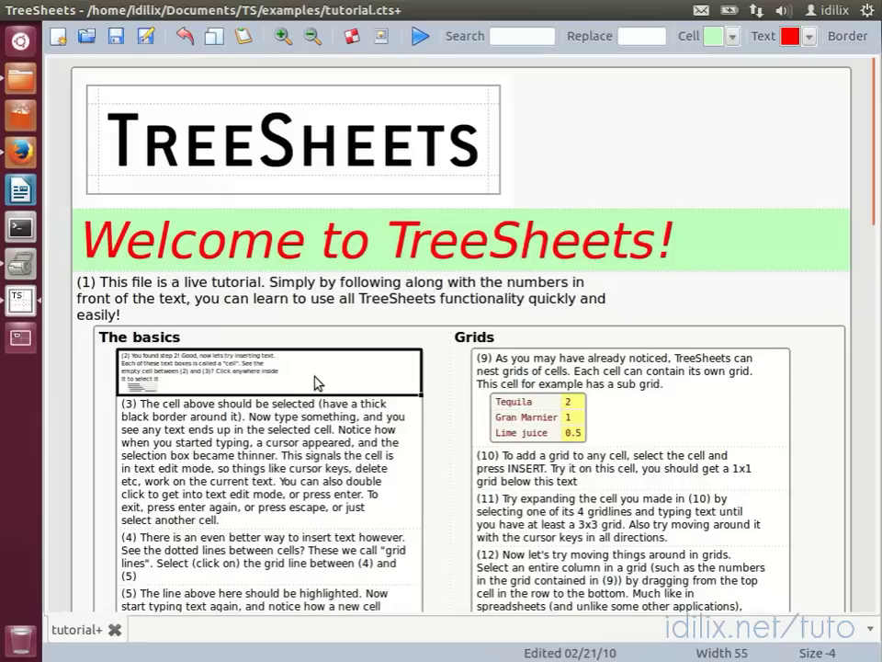
# Step: Zoom into cell (2), zoom back out to the whole sheet, then select cell (3)
pyautogui.scroll(1, 314, 384)
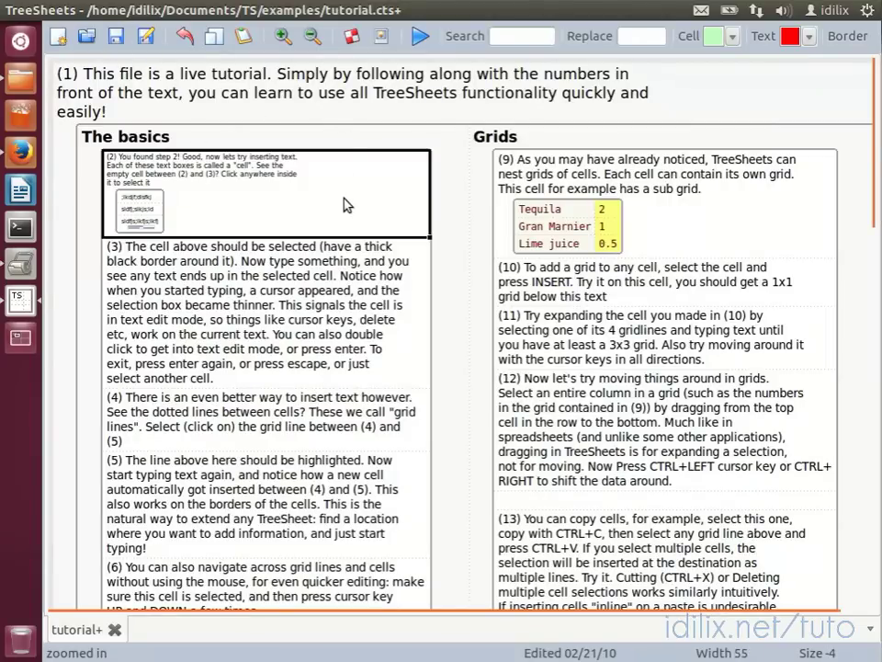
pyautogui.scroll(1, 345, 204)
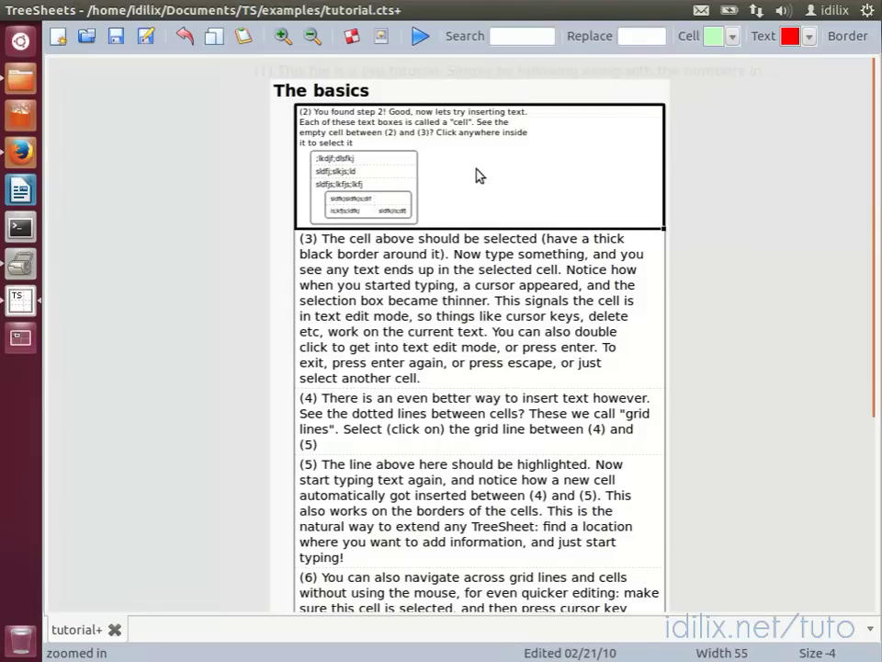
pyautogui.scroll(1, 540, 190)
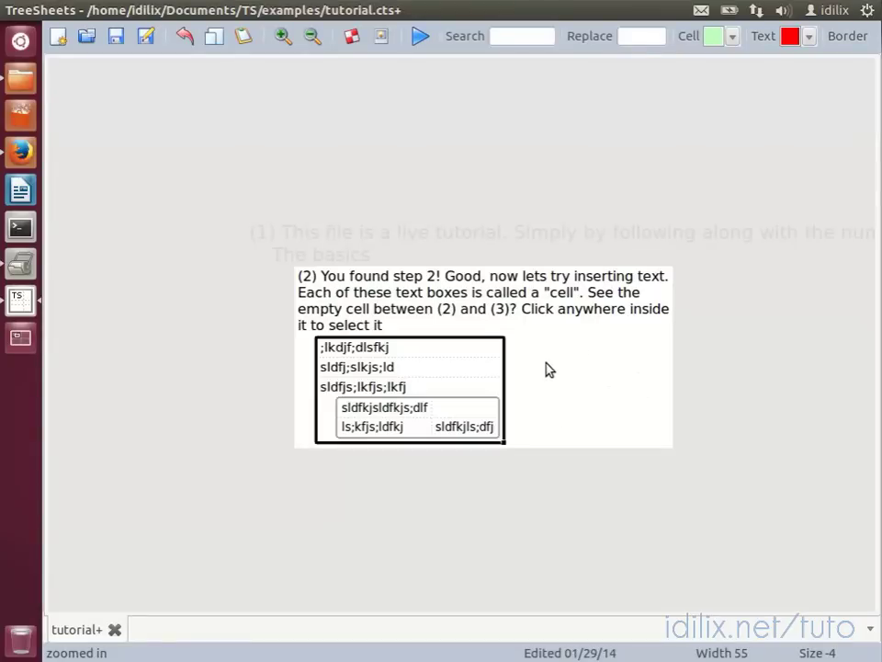
pyautogui.scroll(-1, 545, 369)
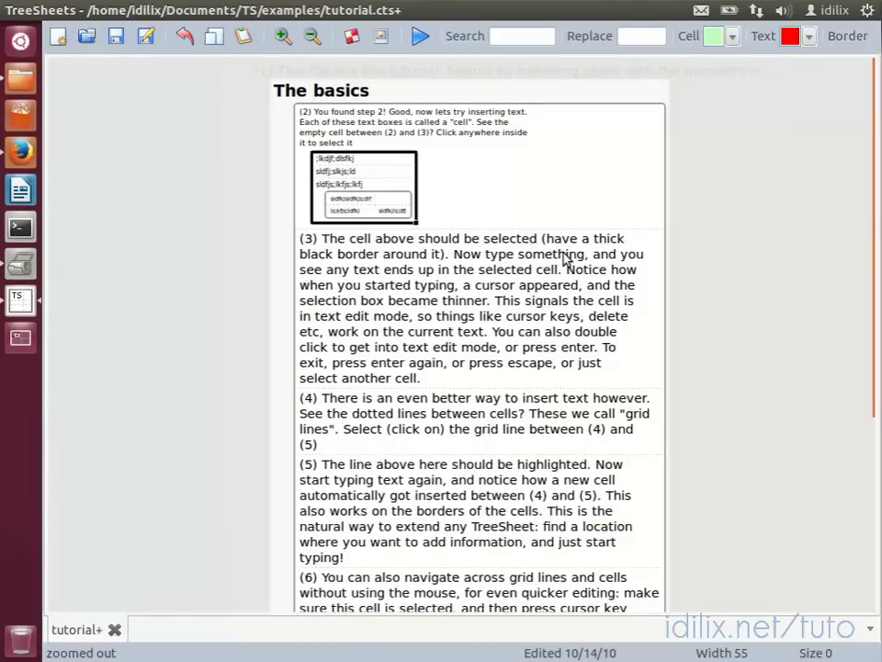
pyautogui.scroll(-1, 567, 260)
pyautogui.scroll(-1, 567, 260)
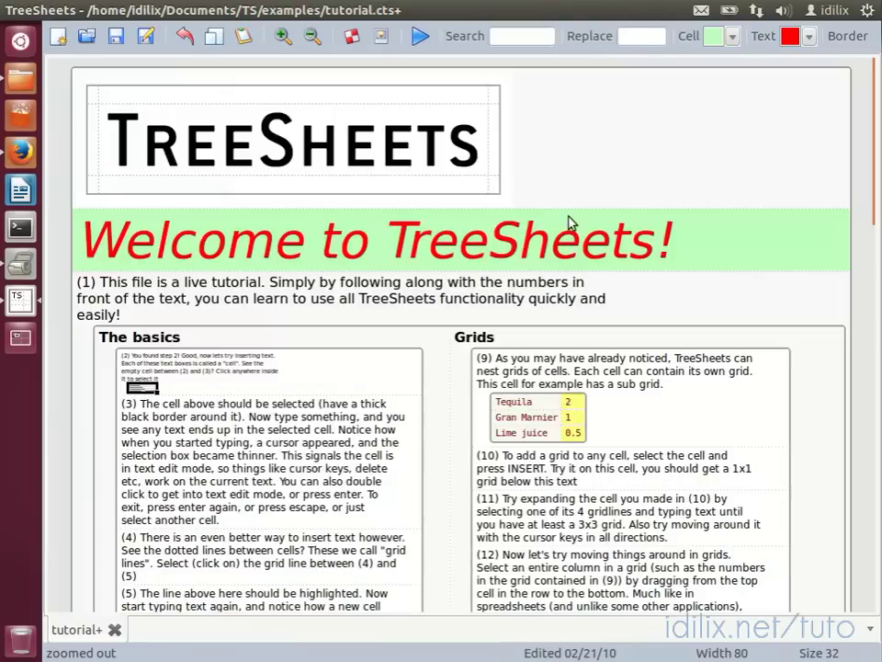
pyautogui.click(250, 416)
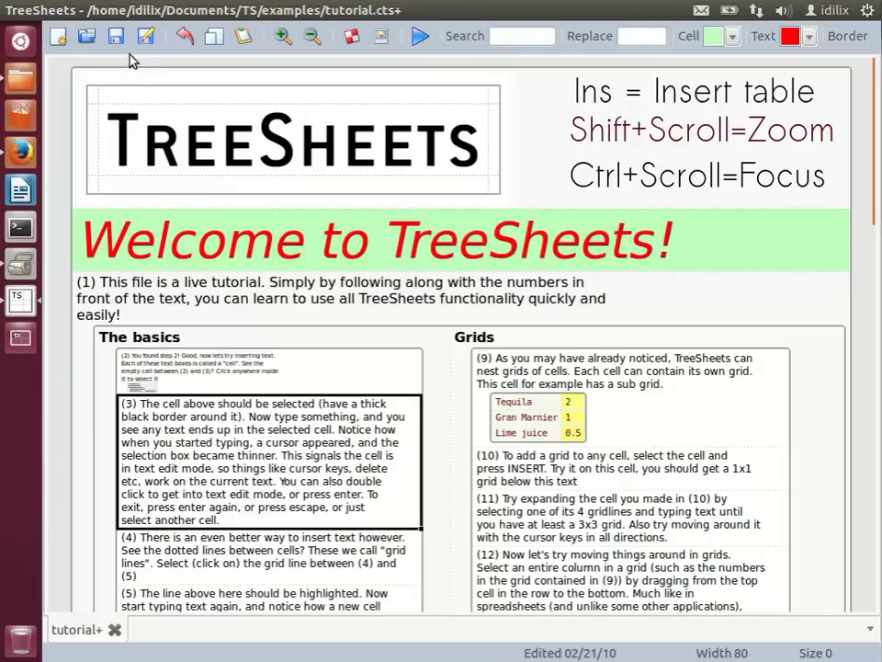
pyautogui.click(77, 10)
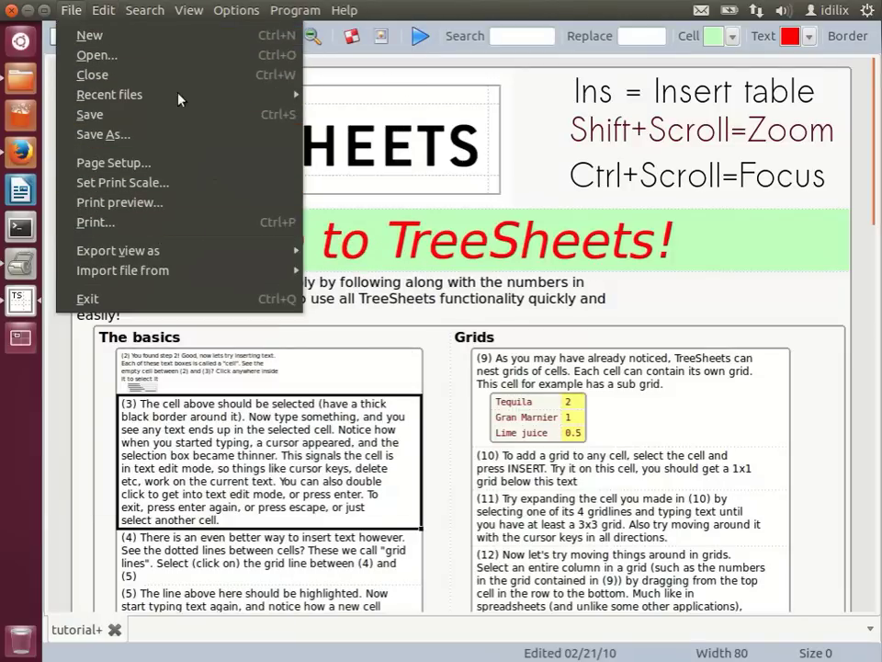
pyautogui.moveTo(115, 11)
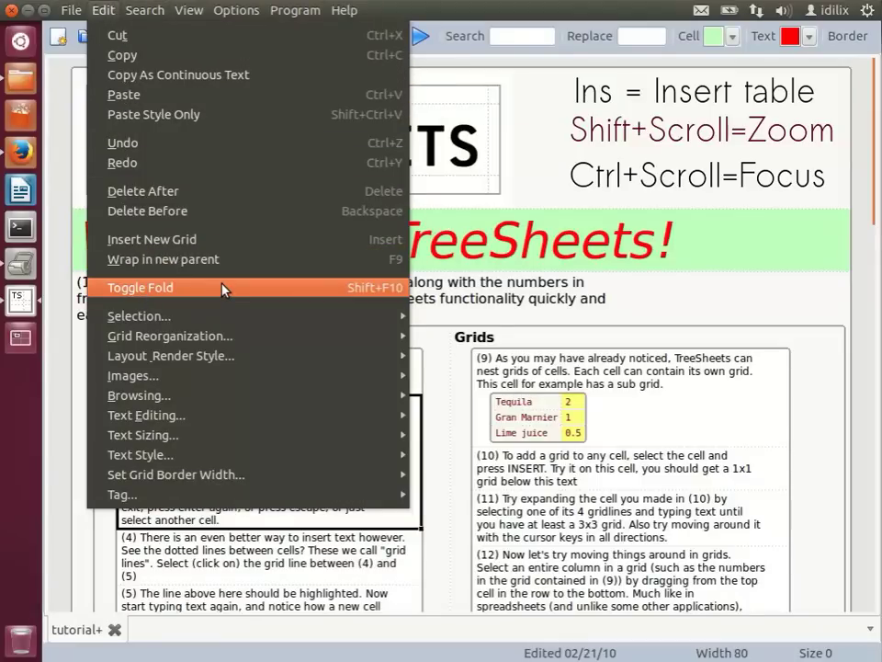
pyautogui.click(222, 289)
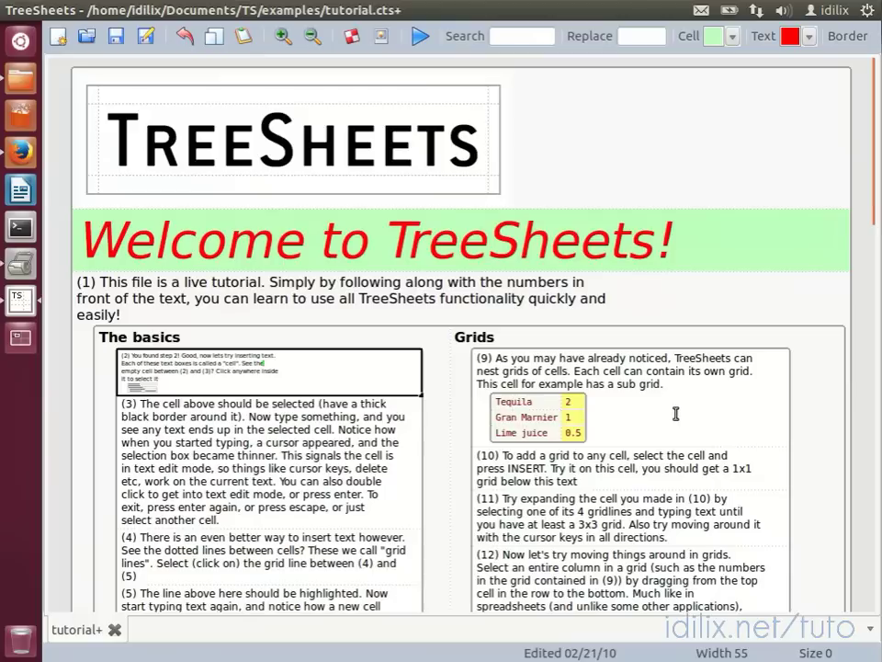
pyautogui.click(675, 415)
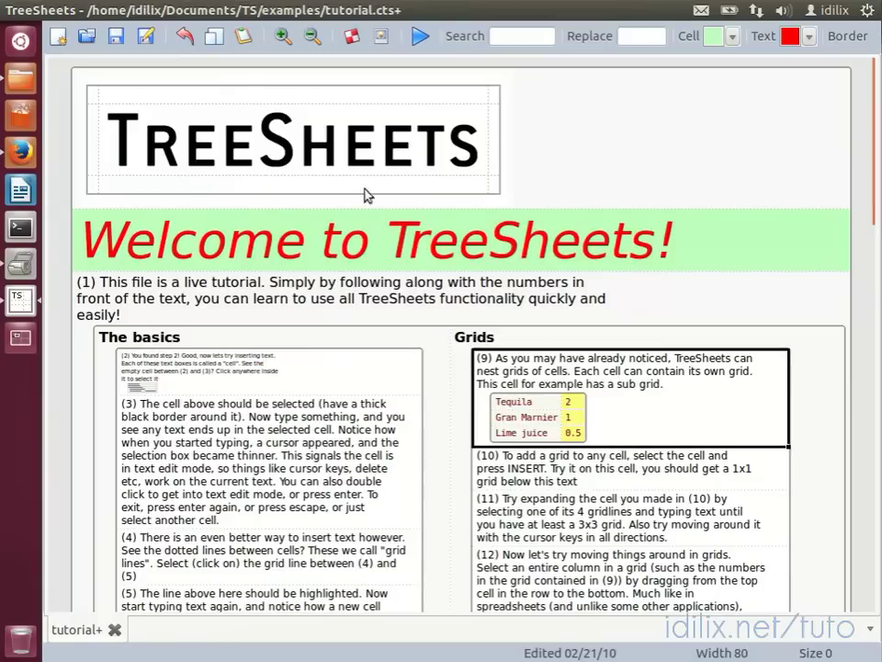
pyautogui.click(114, 11)
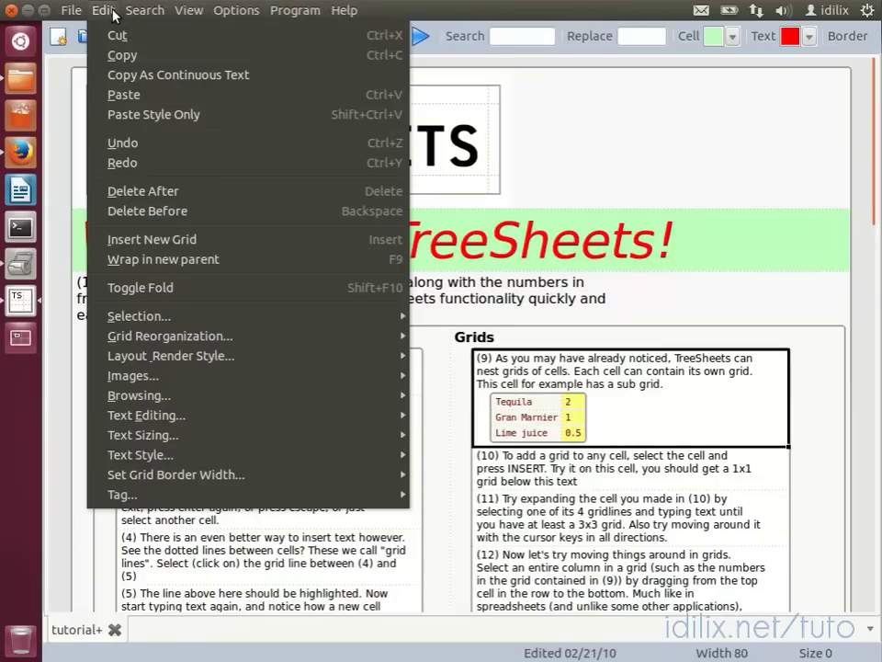
pyautogui.click(162, 289)
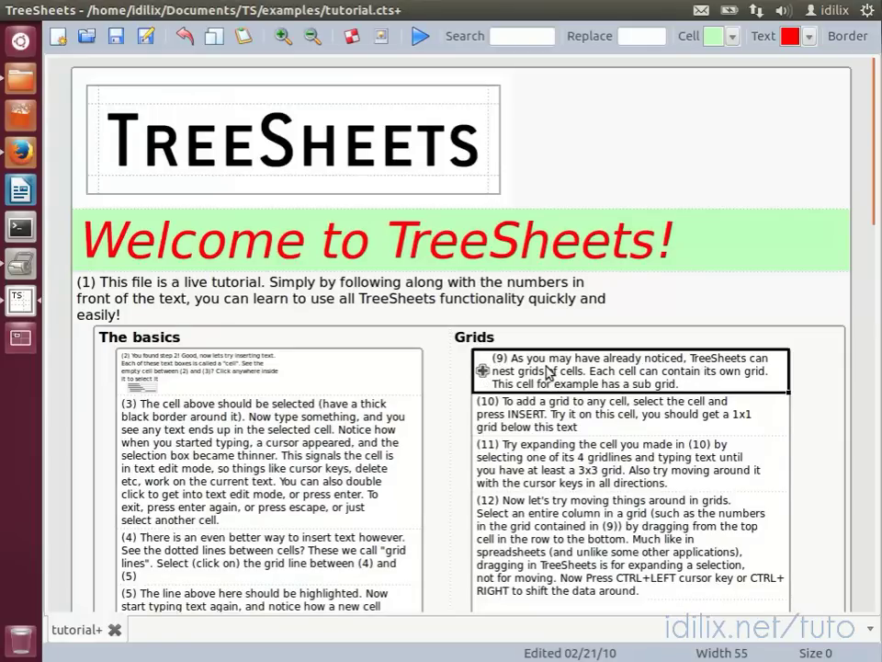
pyautogui.scroll(3, 547, 371)
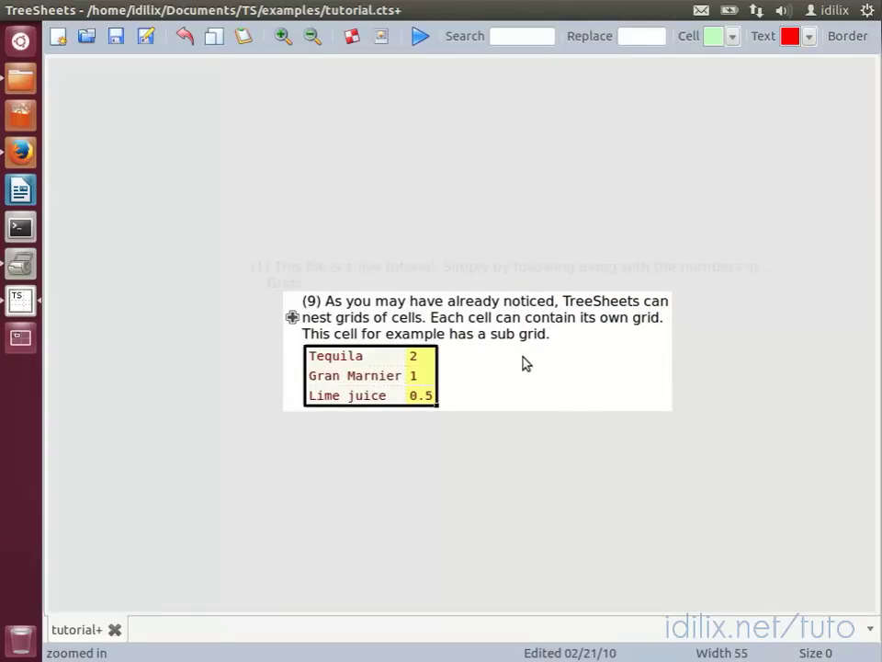
pyautogui.scroll(-2, 523, 363)
pyautogui.scroll(-1, 523, 363)
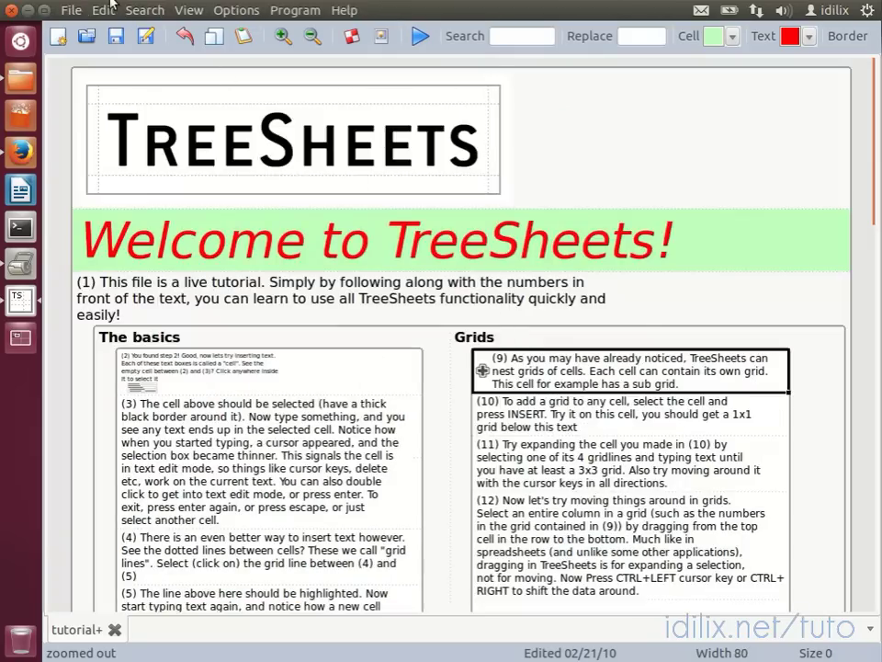
pyautogui.click(103, 15)
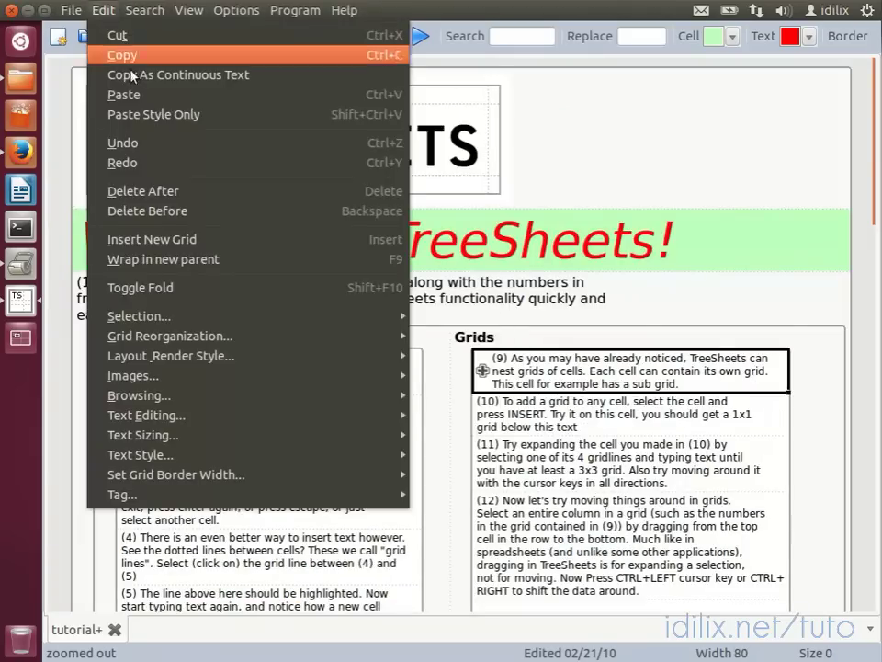
pyautogui.click(153, 287)
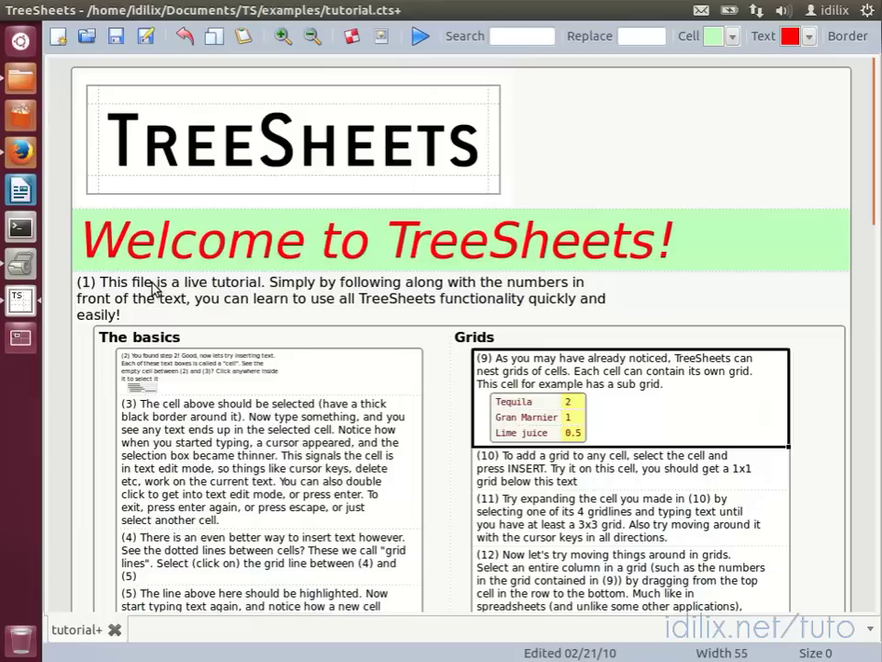
# Step: Select cell (9) and apply Horizontal Layout with Line Style Rendering to its sub-grid
pyautogui.moveTo(681, 432); pyautogui.dragTo(496, 357)
pyautogui.click(657, 423)
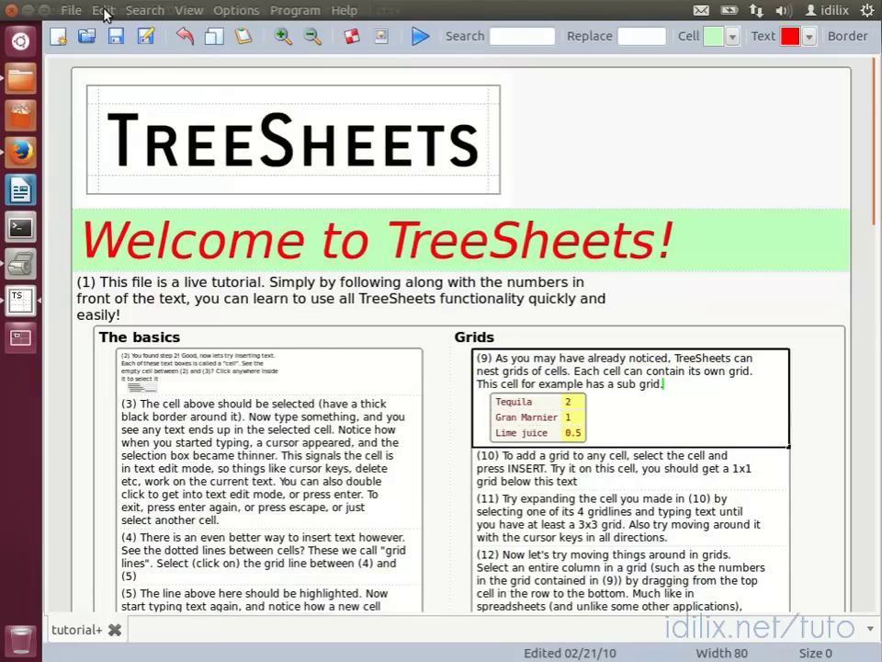
pyautogui.click(103, 11)
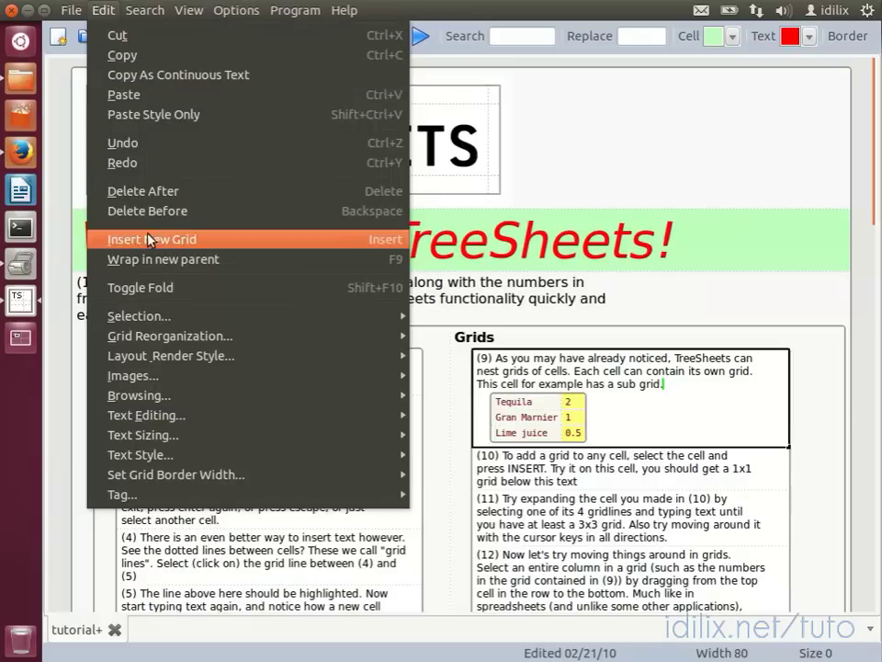
pyautogui.moveTo(177, 361)
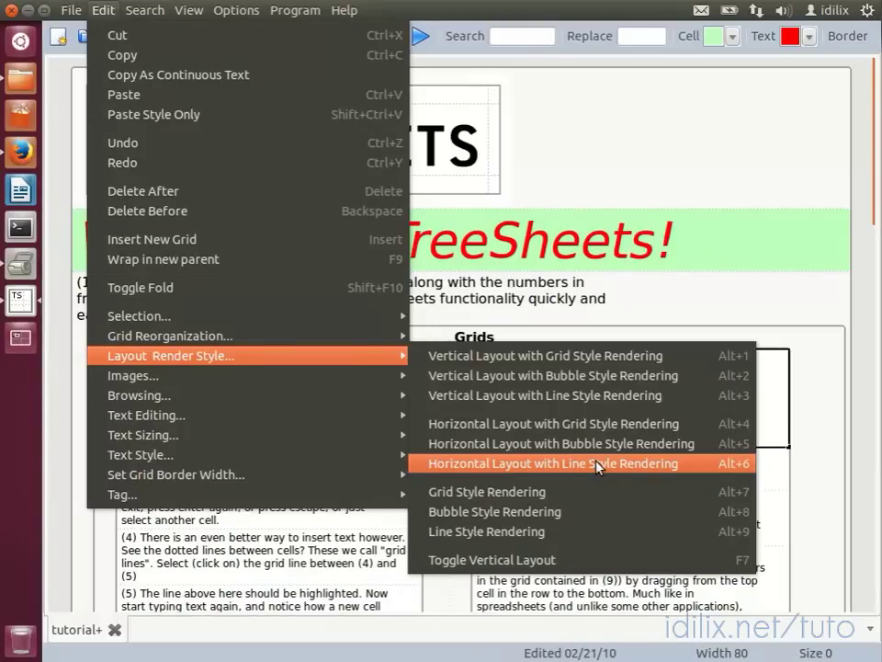
pyautogui.click(543, 465)
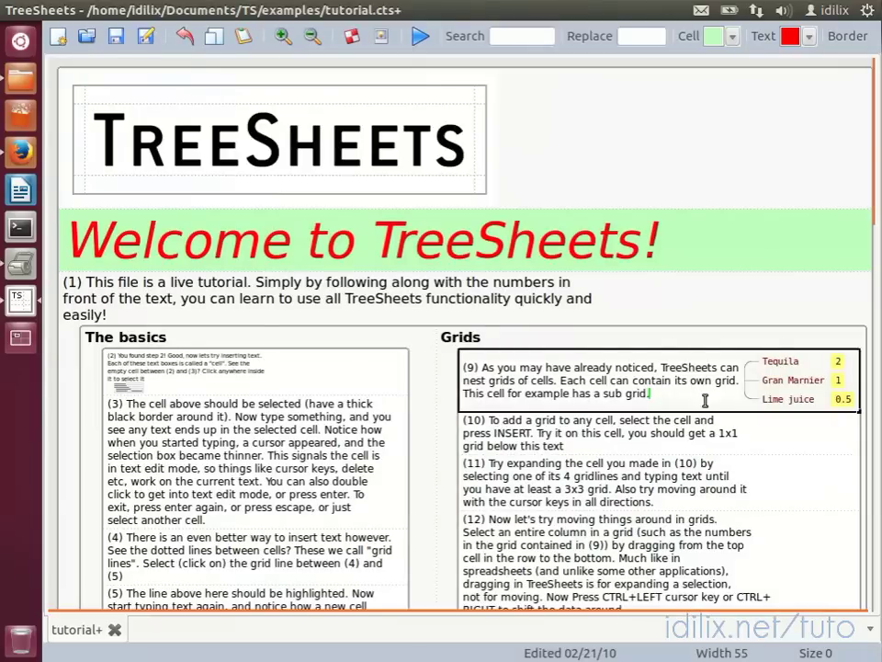
# Step: Clear the selection around the drinks sub-grid and reapply the horizontal line-style mind-map layout
pyautogui.scroll(1, 705, 400)
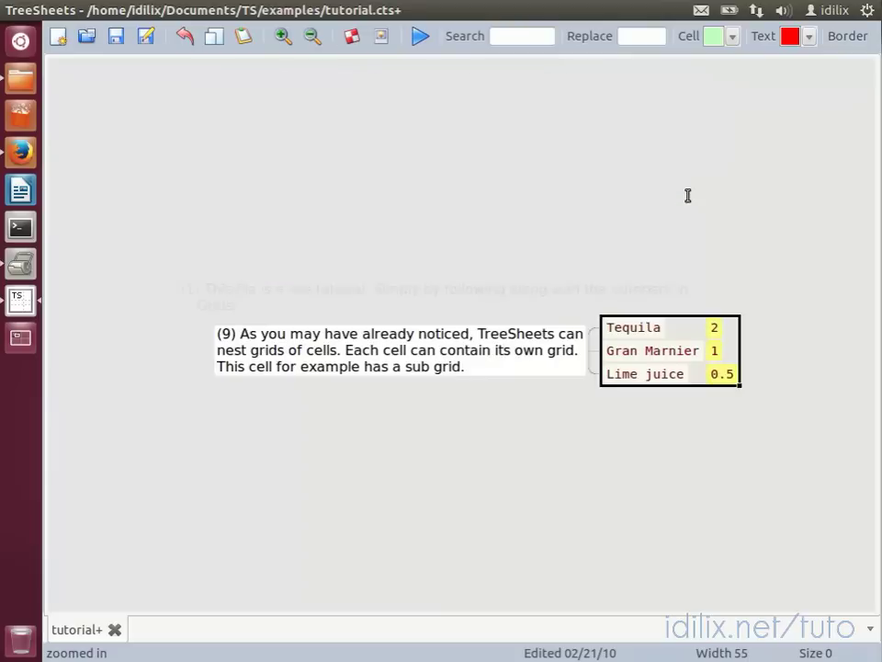
pyautogui.scroll(1, 682, 190)
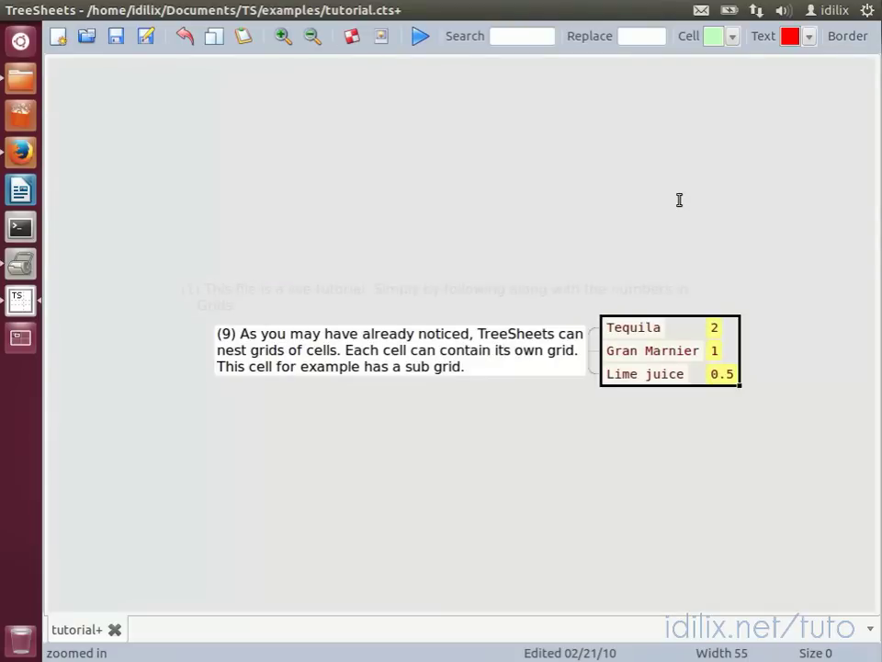
pyautogui.click(544, 413)
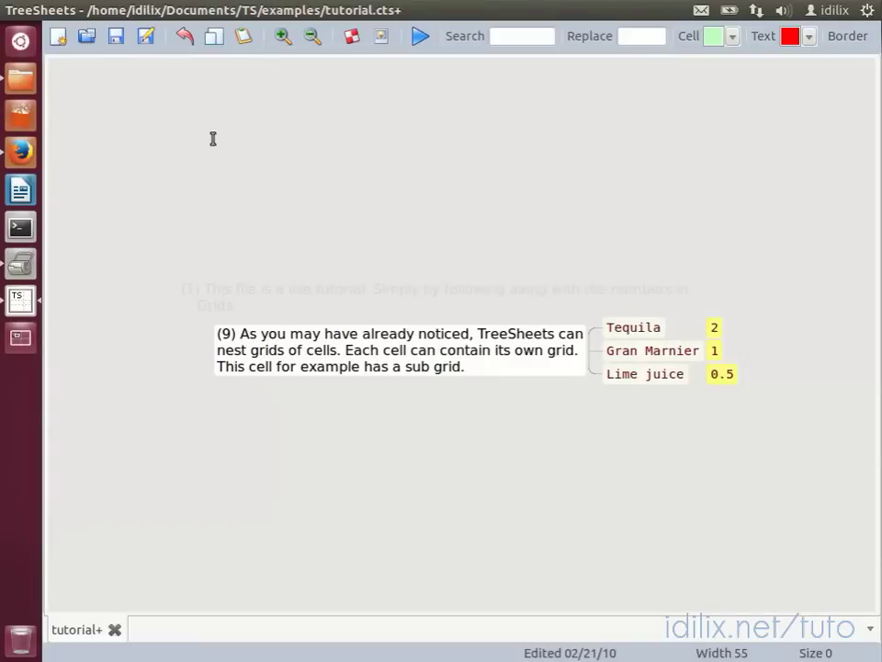
pyautogui.click(111, 16)
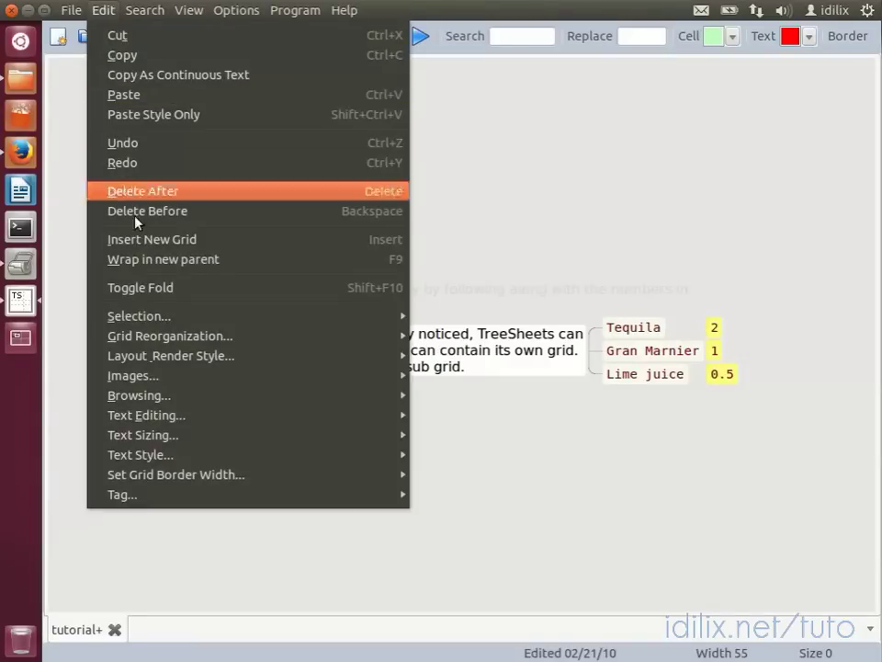
pyautogui.moveTo(212, 357)
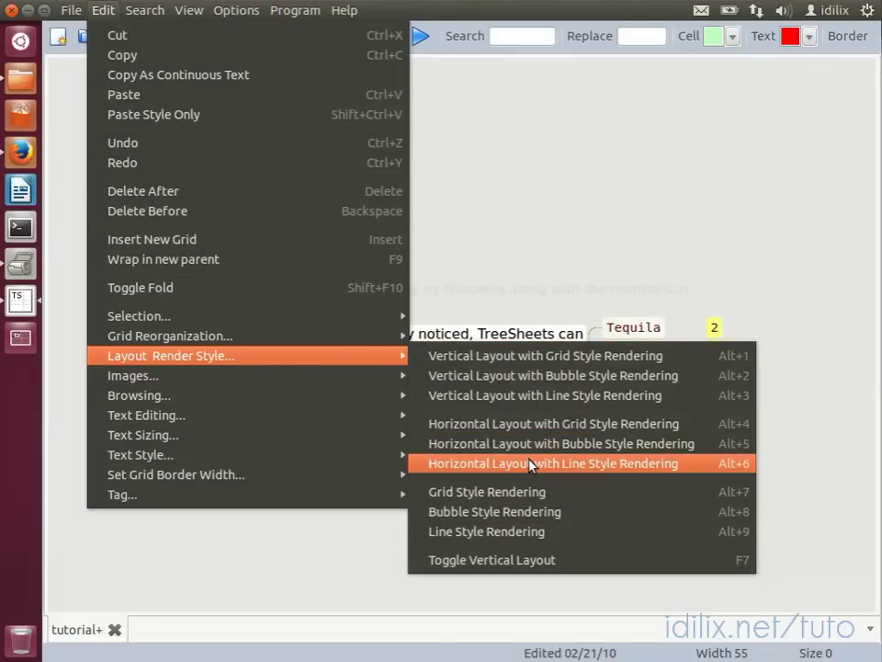
pyautogui.click(477, 395)
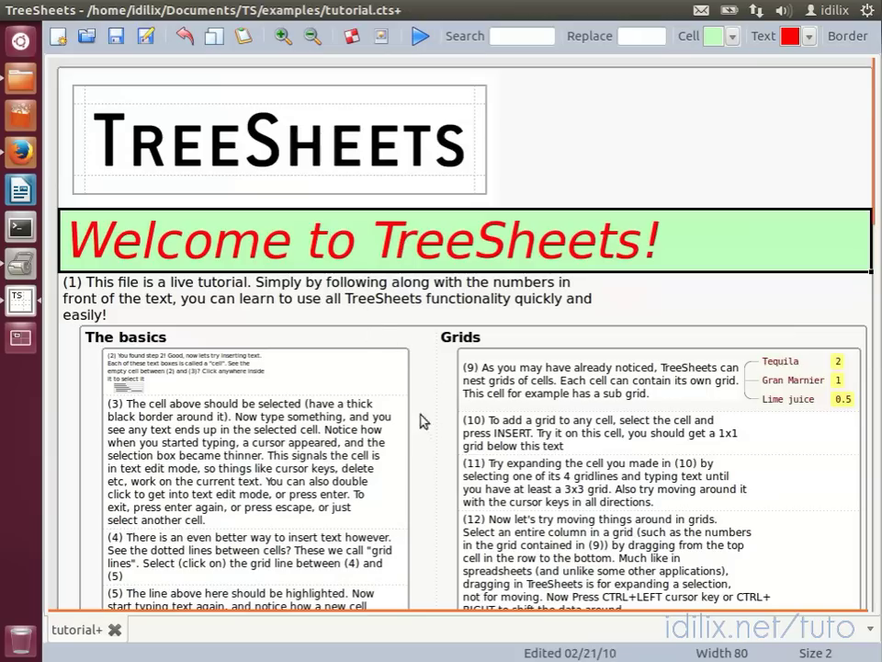
# Step: Open the Print dialog, move it slightly up and right, then dismiss it without printing
pyautogui.scroll(-5, 665, 413)
pyautogui.scroll(5, 665, 412)
pyautogui.click(82, 11)
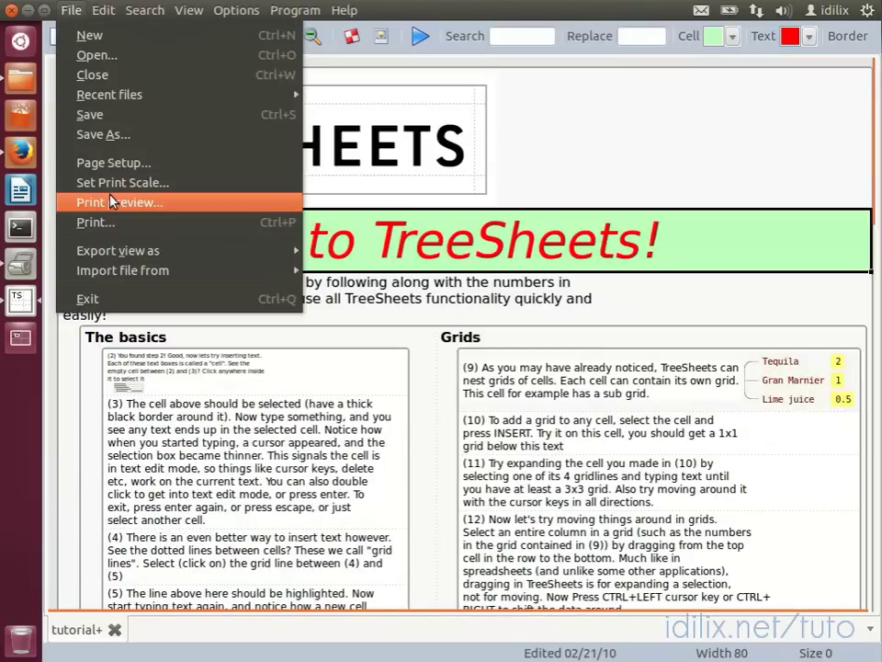
pyautogui.click(112, 220)
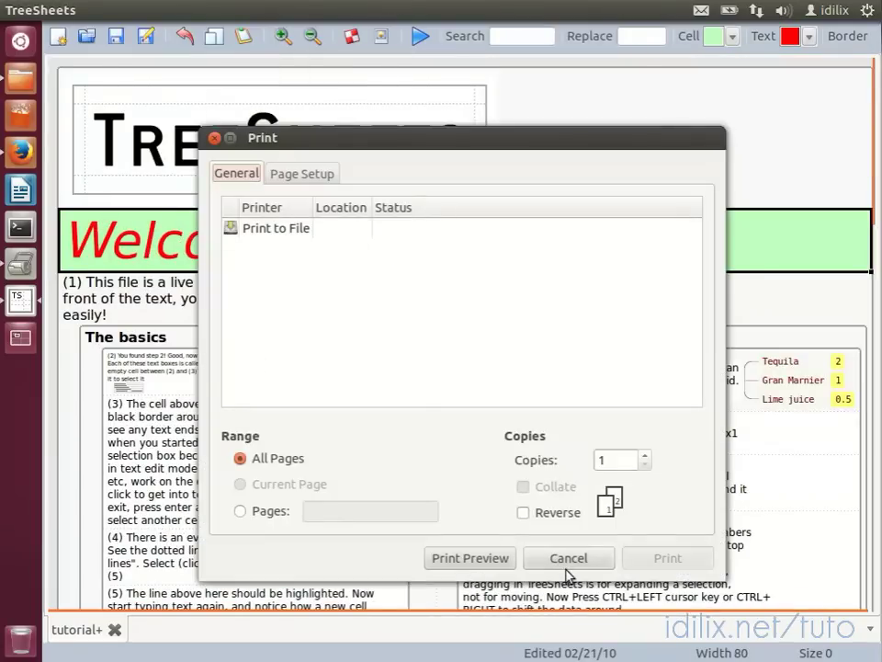
pyautogui.moveTo(463, 139); pyautogui.dragTo(499, 104)
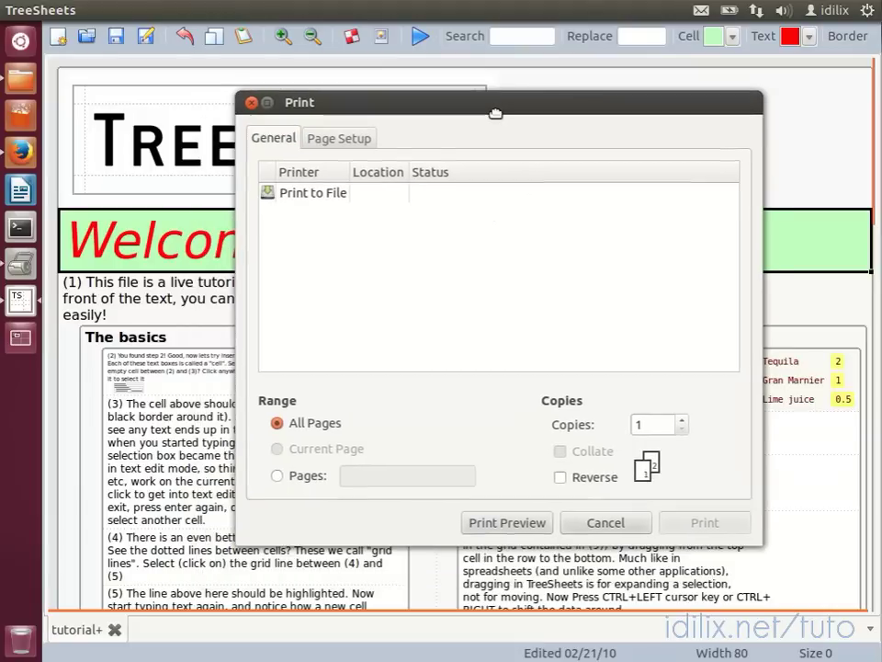
pyautogui.click(609, 525)
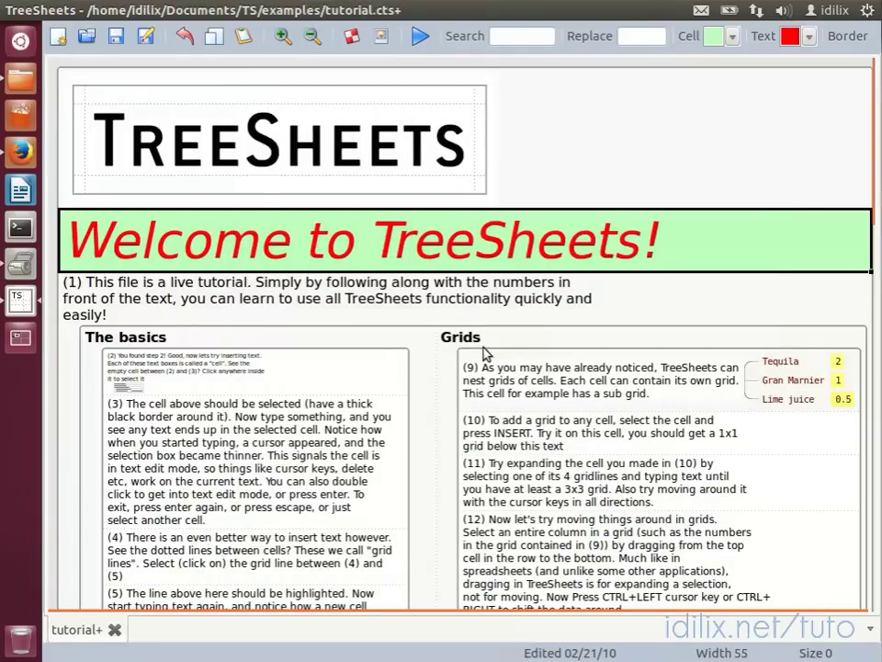